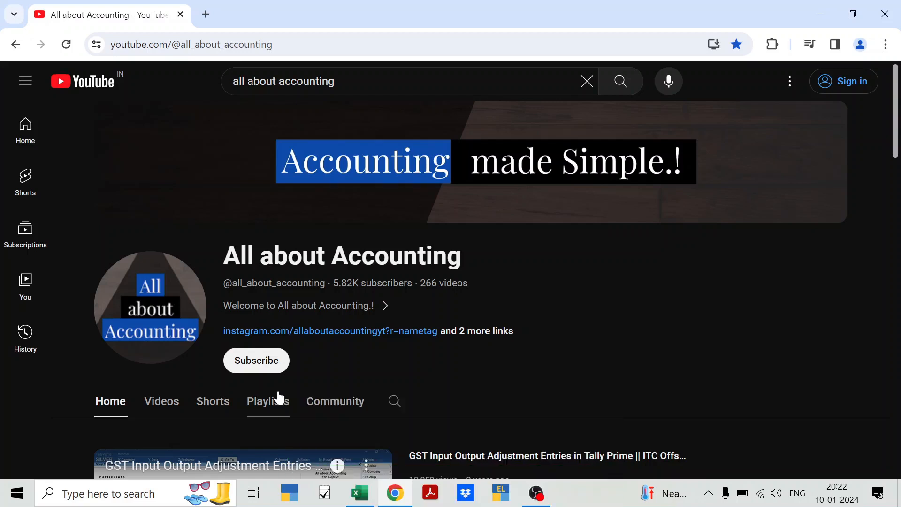
# Switch to the Excel workbook "10 Excel Keyboard Shortcuts - Part 2" and open sheet 1
pyautogui.scroll(-6, 280, 398)
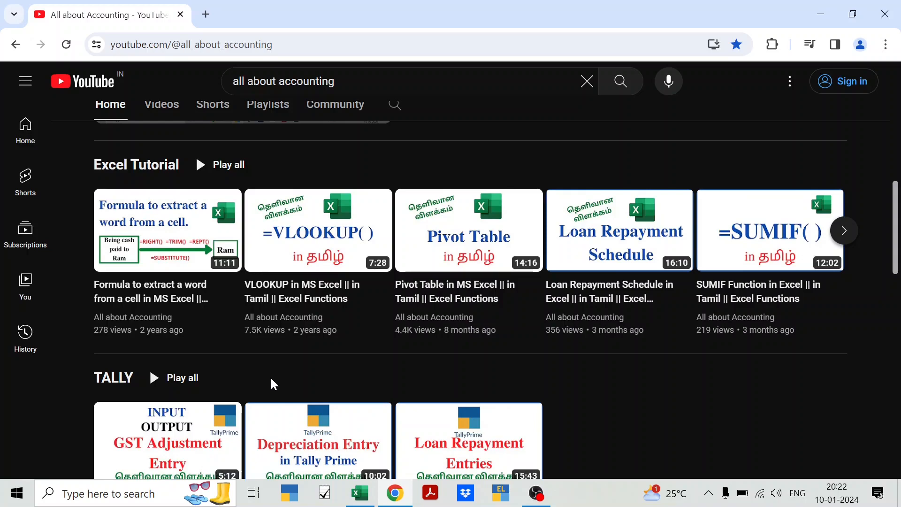
pyautogui.hotkey('alt', 'Tab')
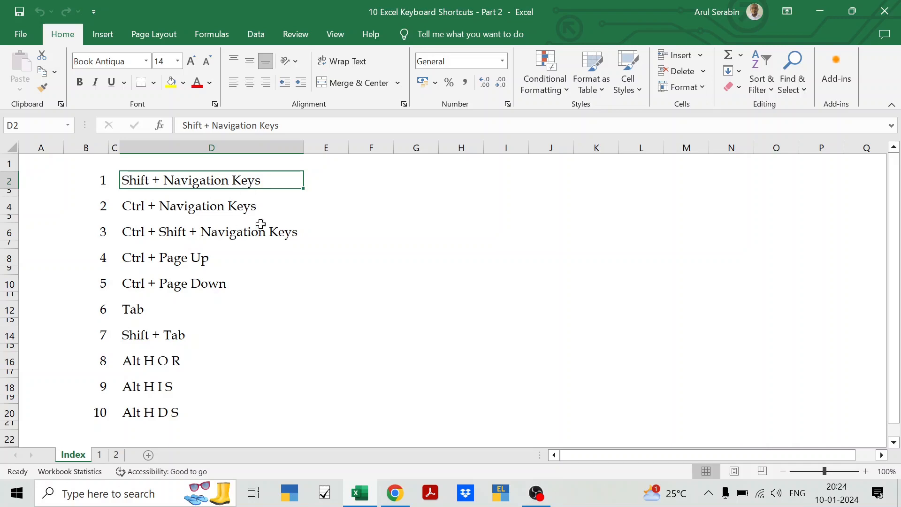
pyautogui.click(99, 454)
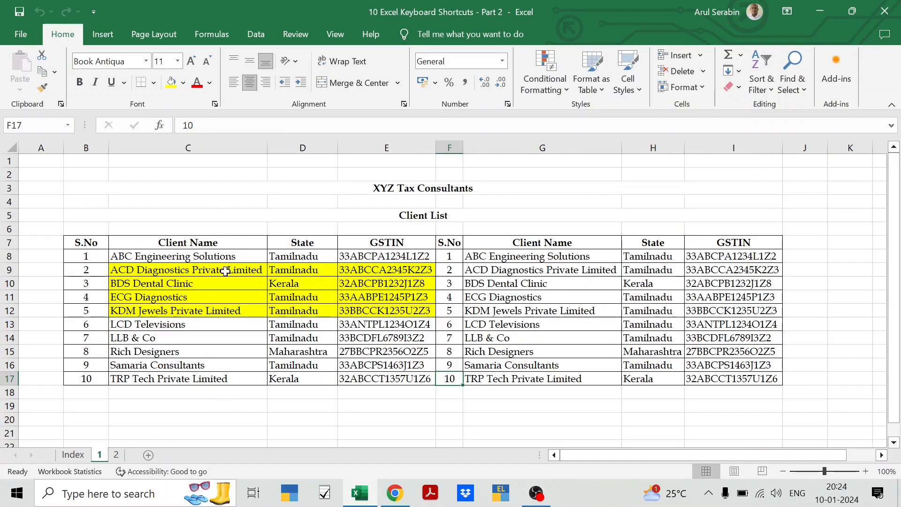
# Starting from B8, move to C9 and extend the selection cell by cell over the yellow block C9:E12
pyautogui.click(96, 256)
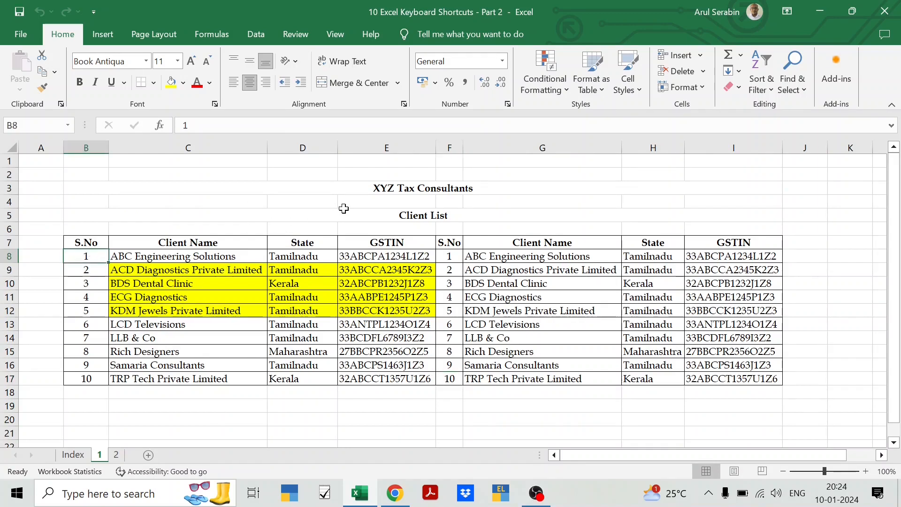
pyautogui.press('Right')
pyautogui.press('Down')
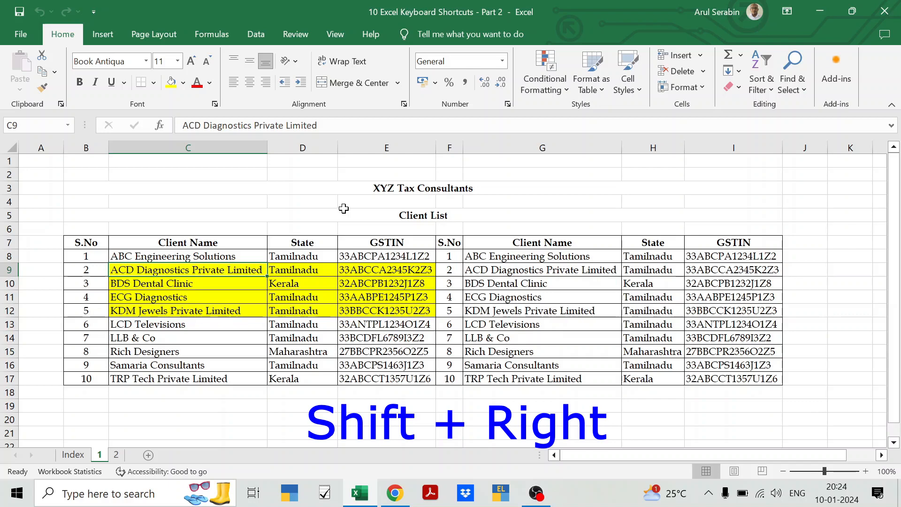
pyautogui.hotkey('shift', 'Right')
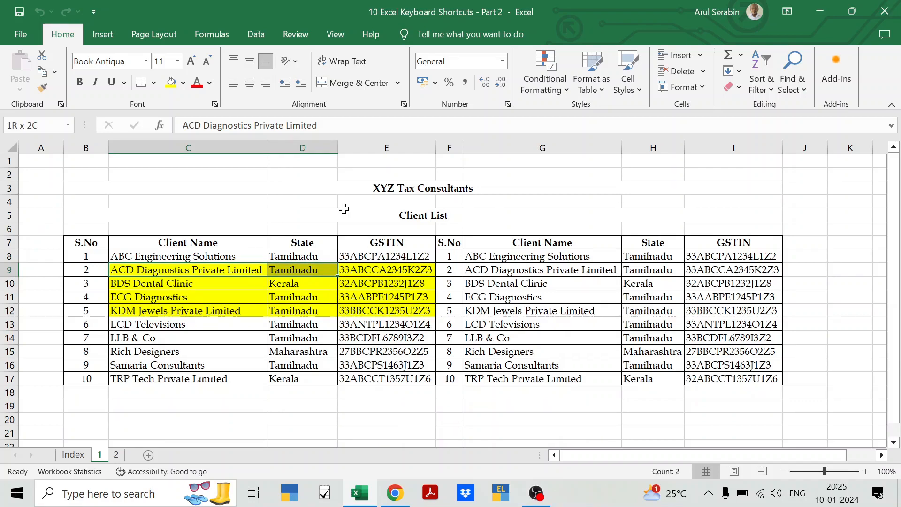
pyautogui.hotkey('shift', 'Right')
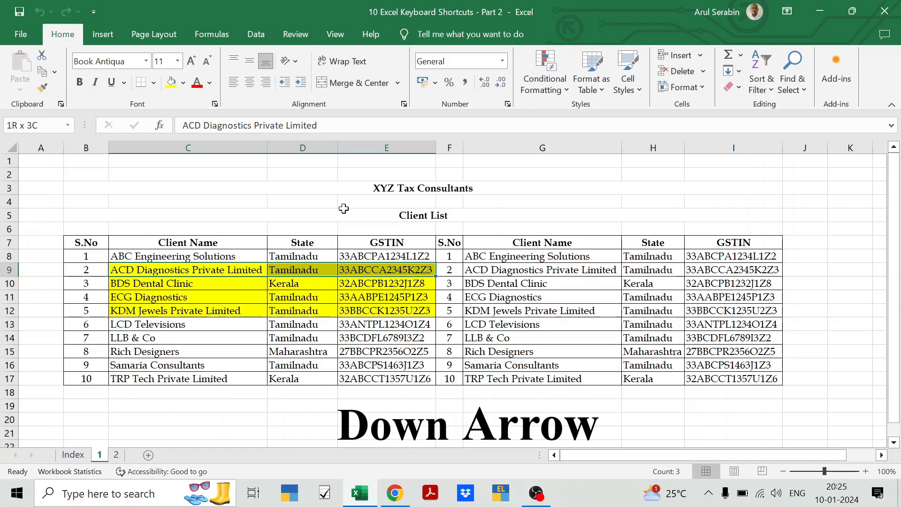
pyautogui.hotkey('shift', 'Down')
pyautogui.hotkey('shift', 'Down')
pyautogui.hotkey('shift', 'Down')
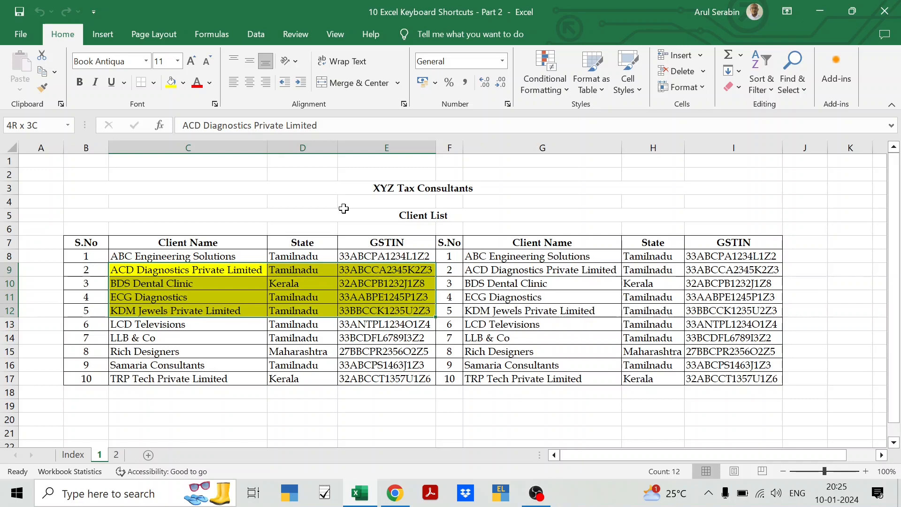
# Deselect the yellow block, then reselect C9:E12 in one sweep from its first cell
pyautogui.click(289, 227)
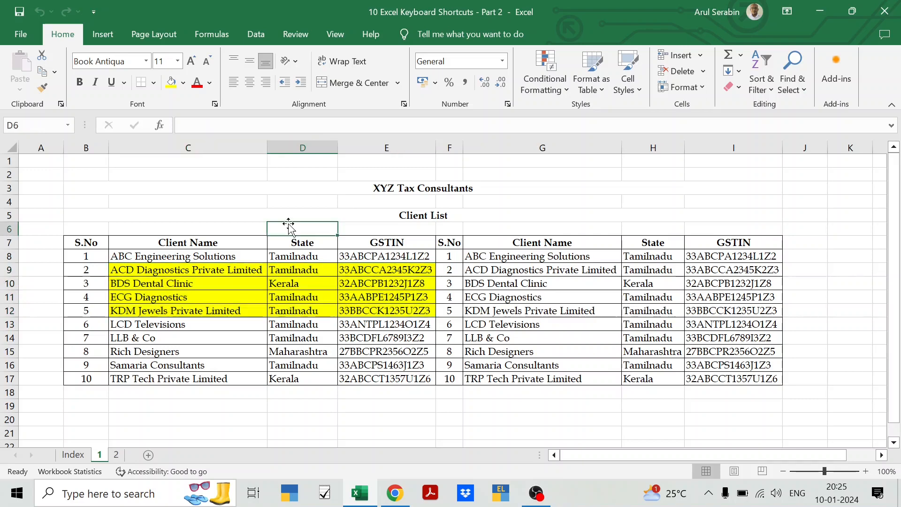
pyautogui.click(188, 270)
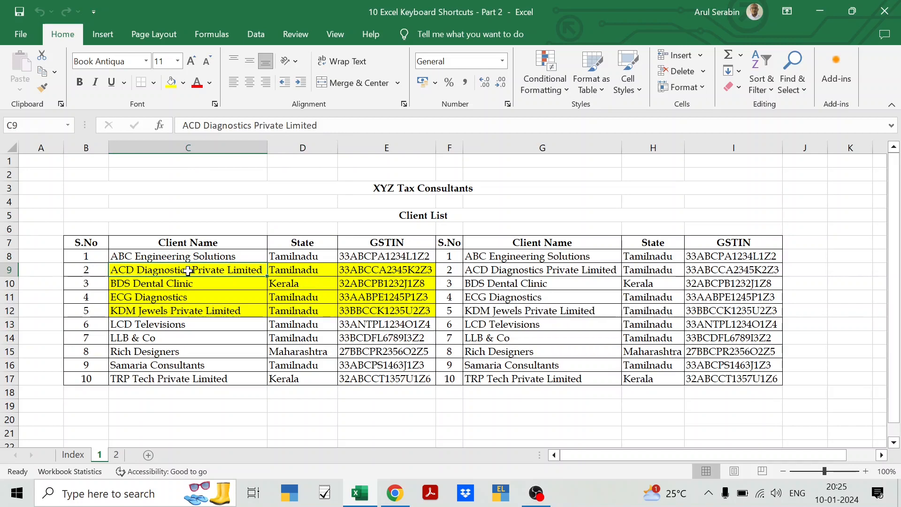
pyautogui.moveTo(187, 271); pyautogui.dragTo(362, 308)
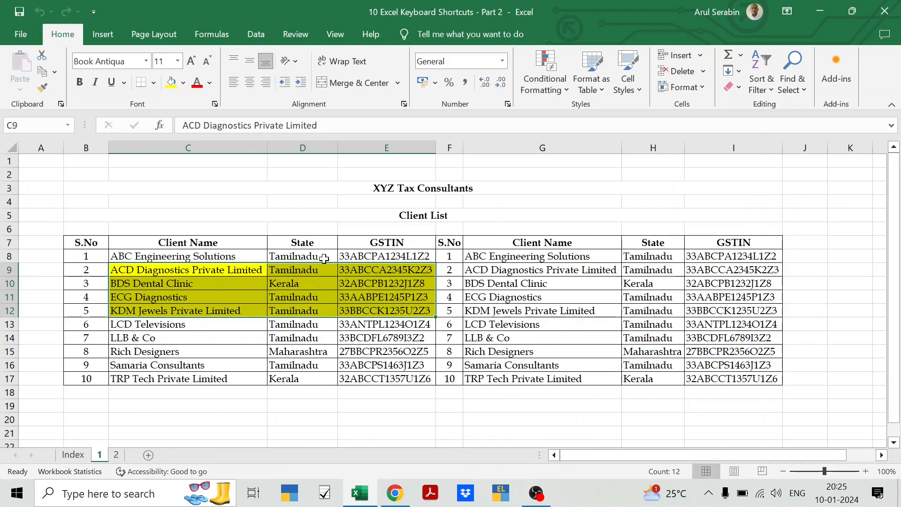
# Collapse the selection to C9 and extend it two columns across and three rows down to E12
pyautogui.hotkey('shift', 'BackSpace')
pyautogui.hotkey('shift', 'Right')
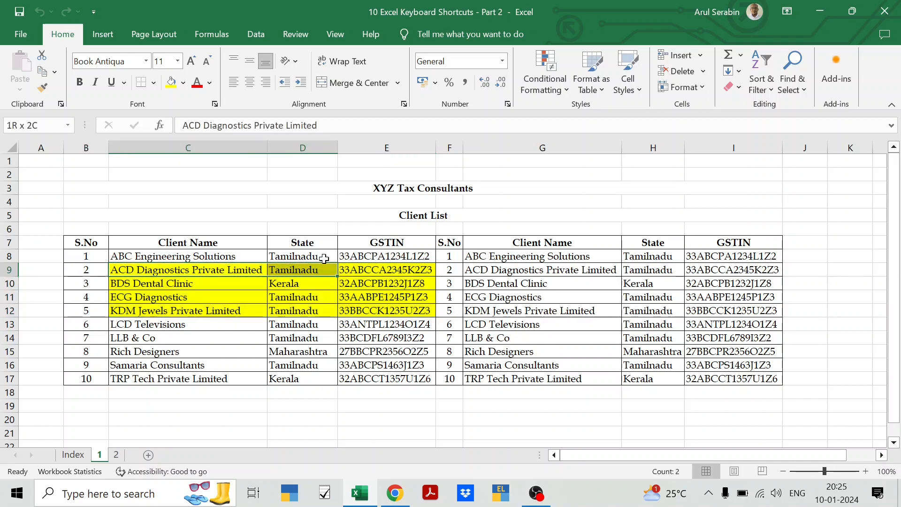
pyautogui.hotkey('shift', 'Right')
pyautogui.hotkey('shift', 'Down')
pyautogui.hotkey('shift', 'Down')
pyautogui.hotkey('shift', 'Down')
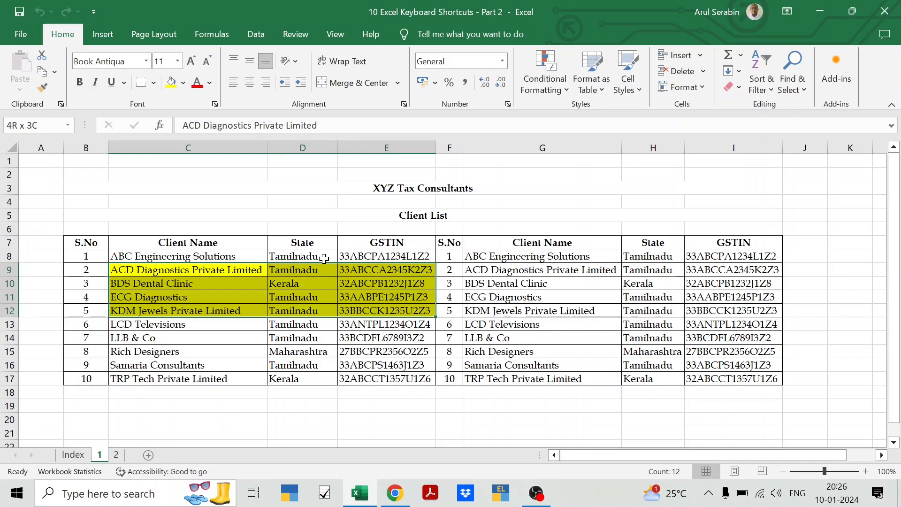
# Select the "Ctrl + Navigation Keys" entry on the Index sheet and return to sheet 1
pyautogui.click(73, 454)
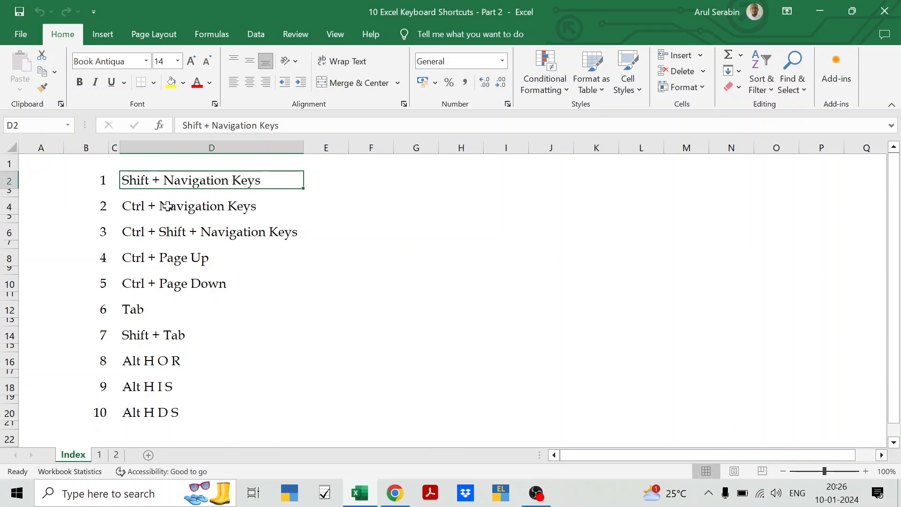
pyautogui.click(227, 210)
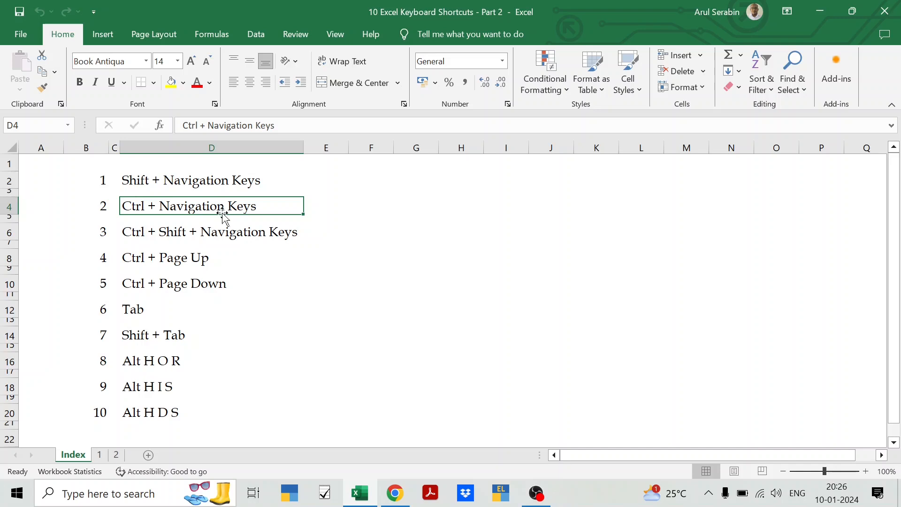
pyautogui.click(99, 456)
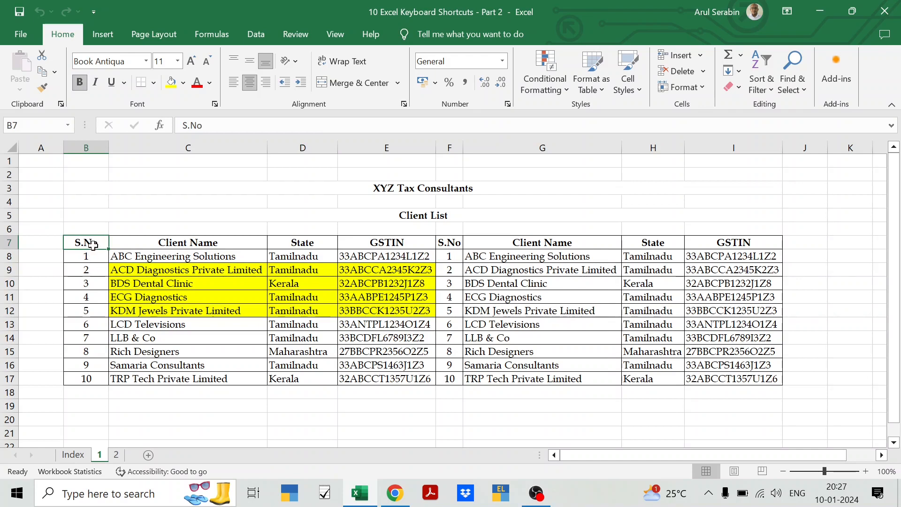
# Select the last header cell I7 and the first header cell B7 alternately, finishing on B7
pyautogui.click(726, 243)
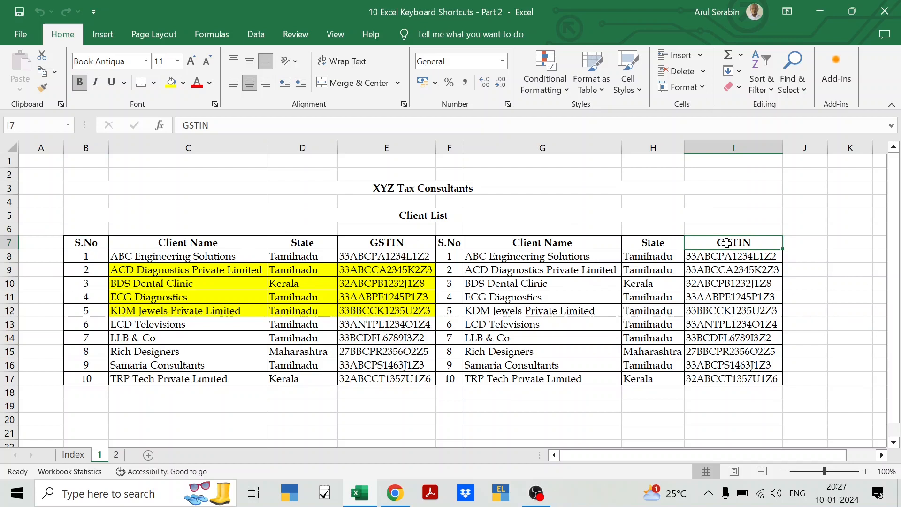
pyautogui.click(87, 243)
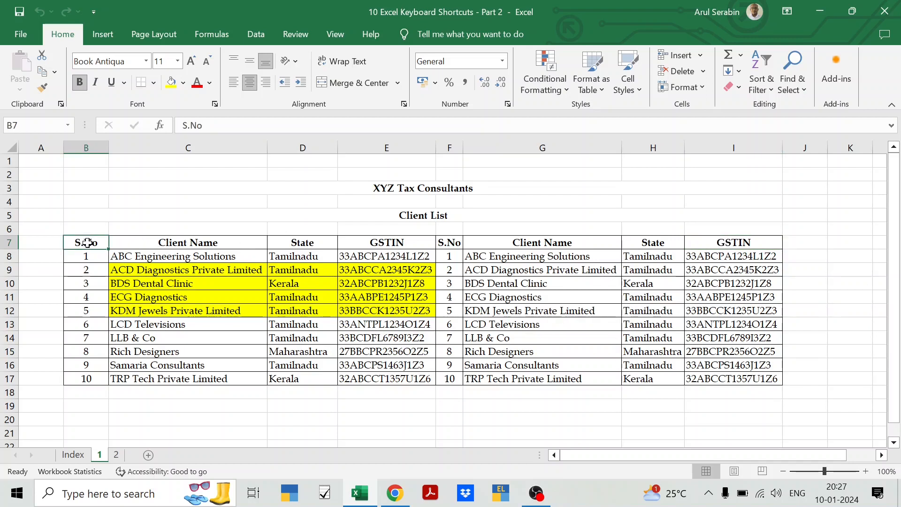
pyautogui.click(730, 241)
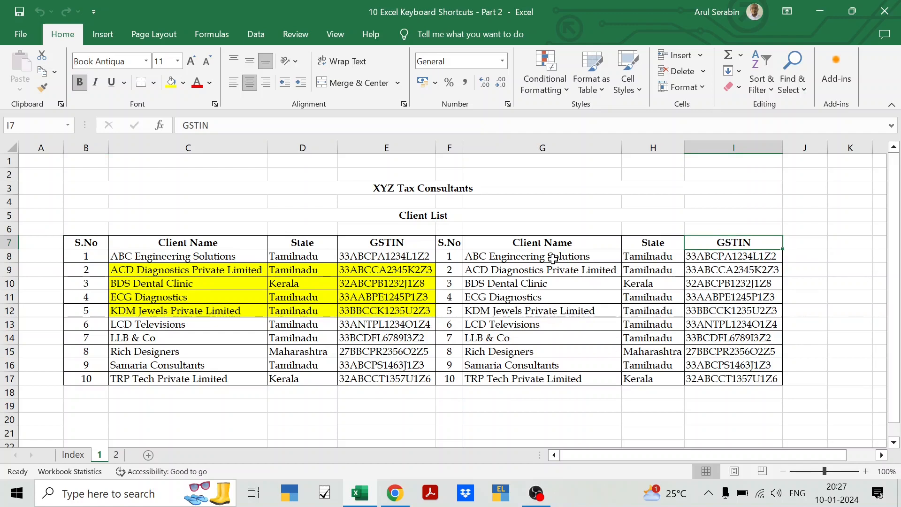
pyautogui.click(83, 244)
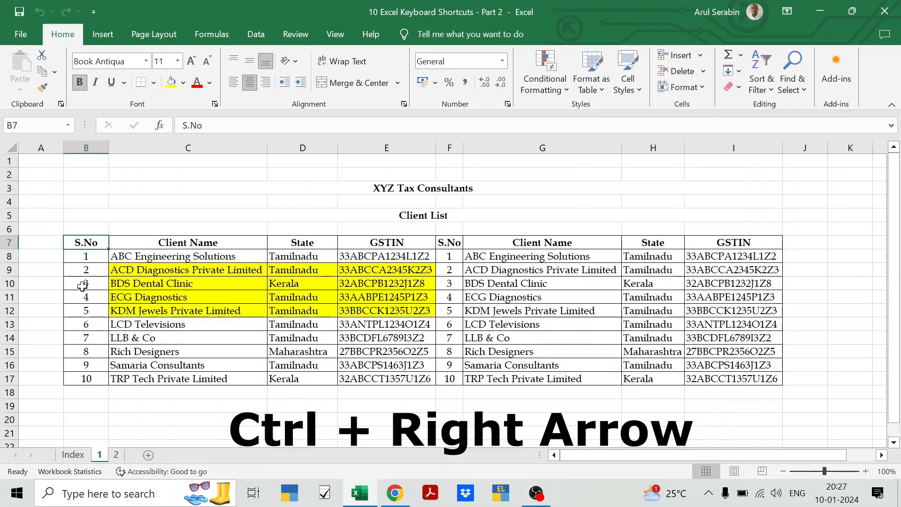
# Jump from B7 to the far end of the header row at I7, back to B7, and to I7 again
pyautogui.hotkey('ctrl', 'Right')
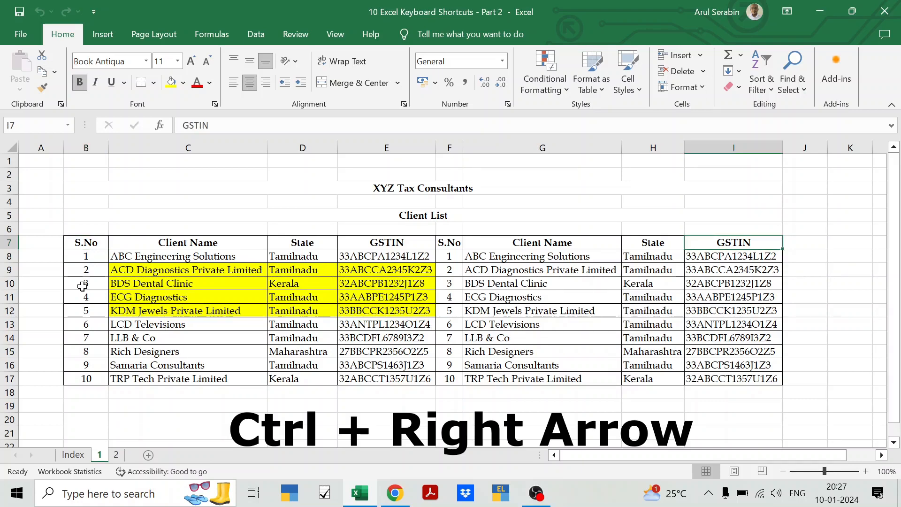
pyautogui.hotkey('ctrl', 'Left')
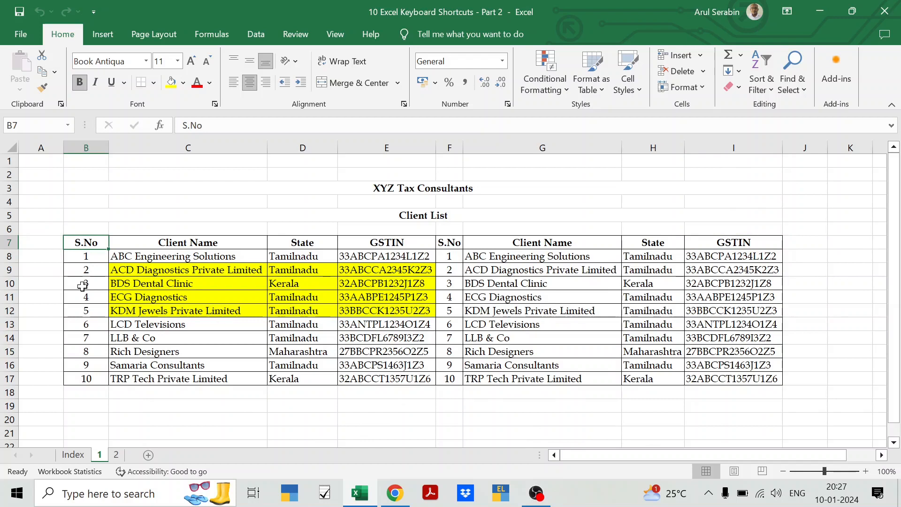
pyautogui.hotkey('ctrl', 'Right')
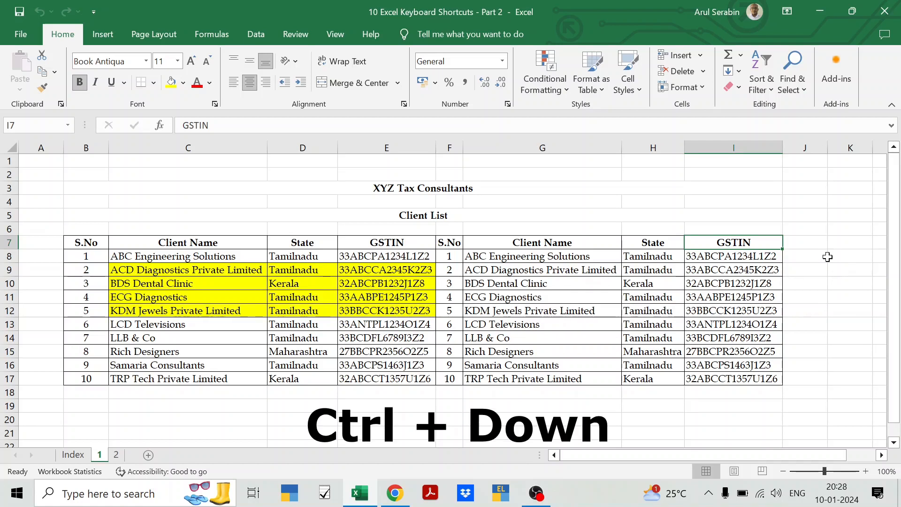
# Jump between the corner cells of the client table, from I7 through I17 and B17, finishing at B7
pyautogui.hotkey('ctrl', 'Down')
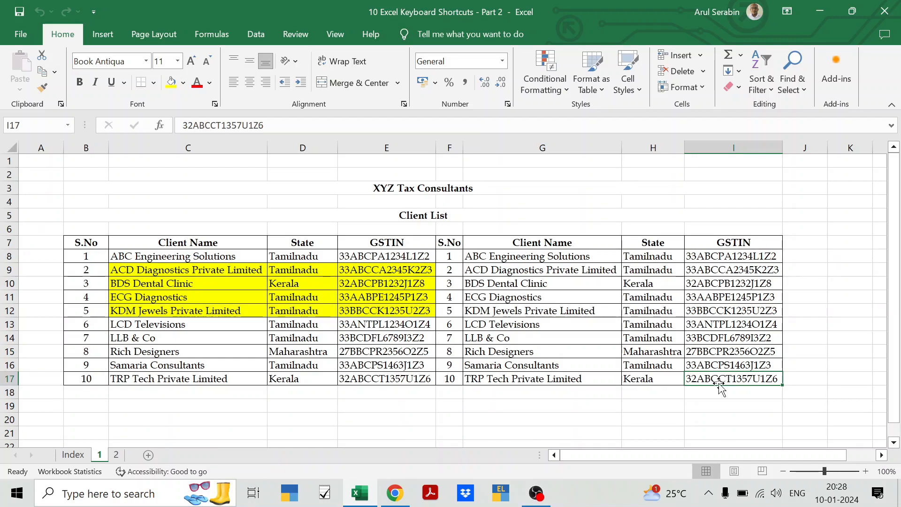
pyautogui.hotkey('ctrl', 'Left')
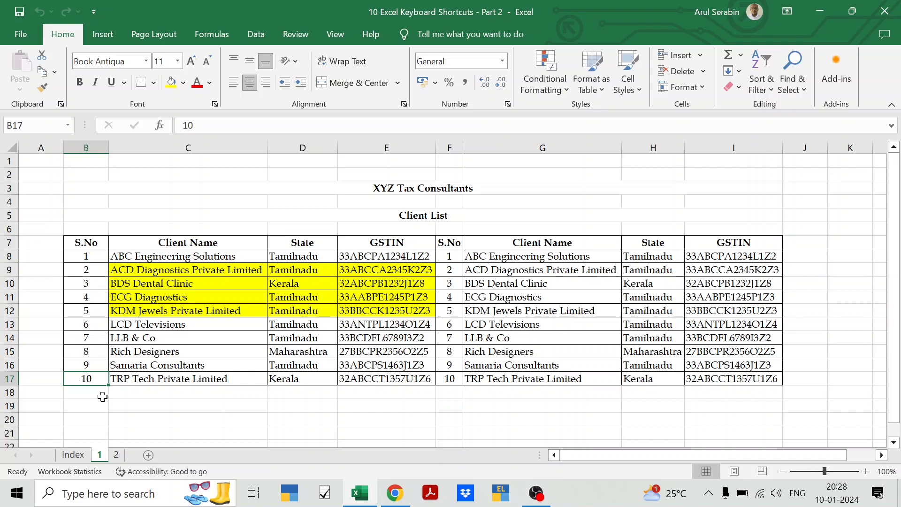
pyautogui.hotkey('ctrl', 'Right')
pyautogui.hotkey('ctrl', 'Up')
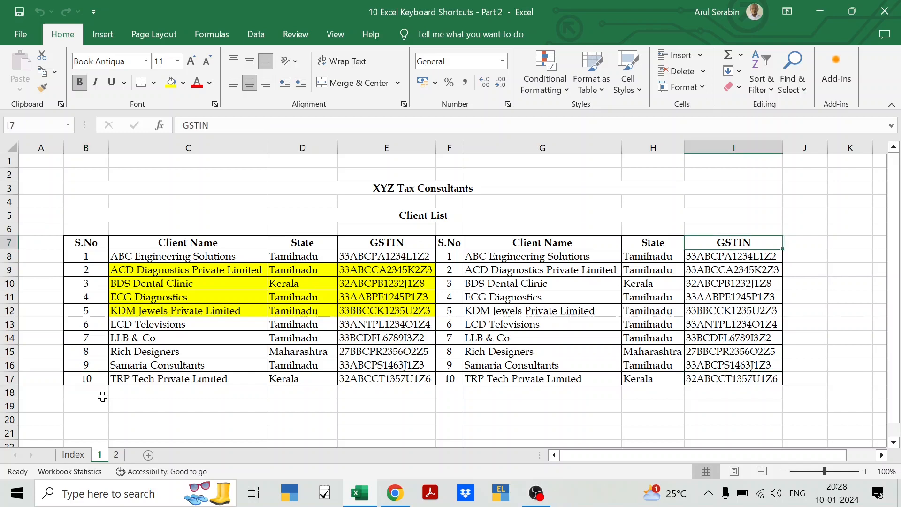
pyautogui.hotkey('ctrl', 'Left')
pyautogui.hotkey('ctrl', 'Down')
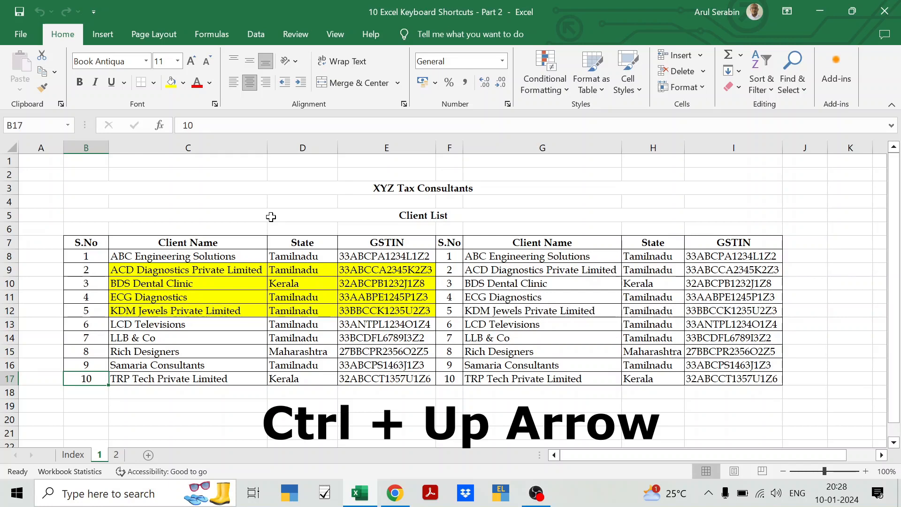
pyautogui.hotkey('ctrl', 'Up')
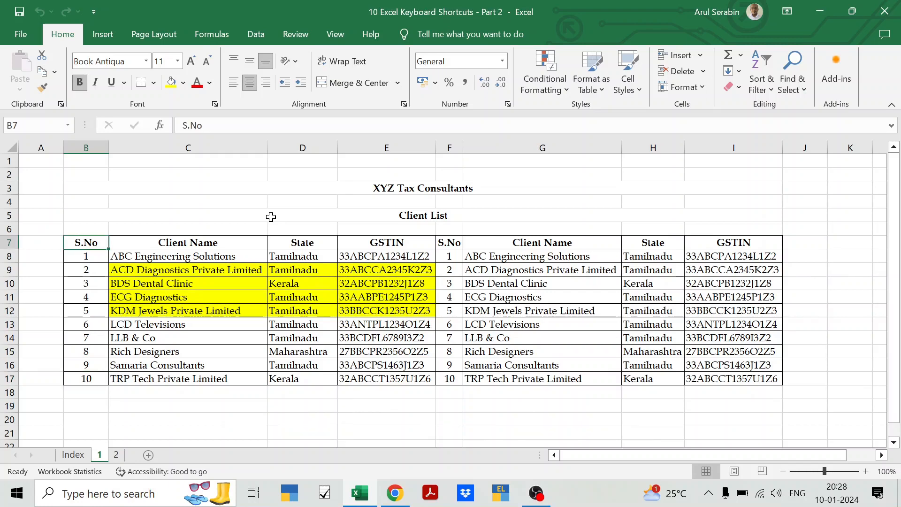
# Clear the serial number in B12, beside KDM Jewels Private Limited
pyautogui.click(87, 377)
pyautogui.click(90, 308)
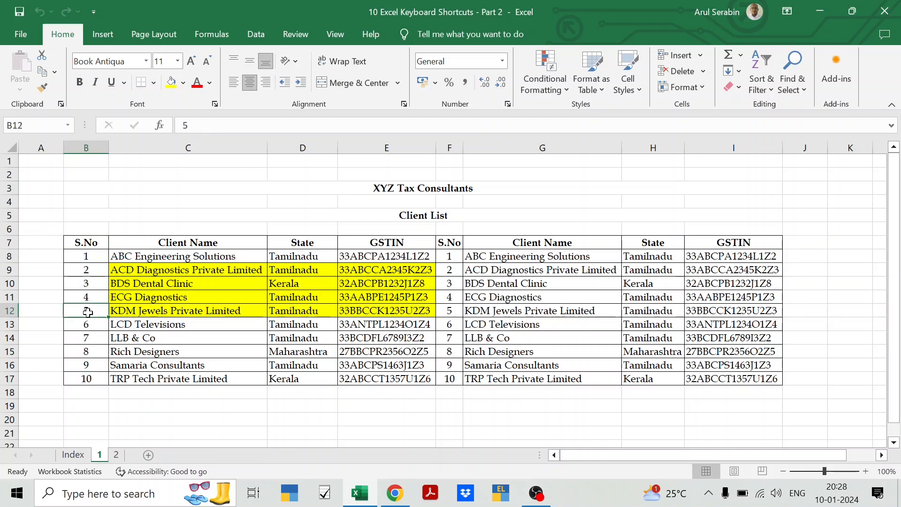
pyautogui.press('Delete')
# From B17, jump up the S.No column past the blank cell B12 to the header in B7
pyautogui.click(90, 381)
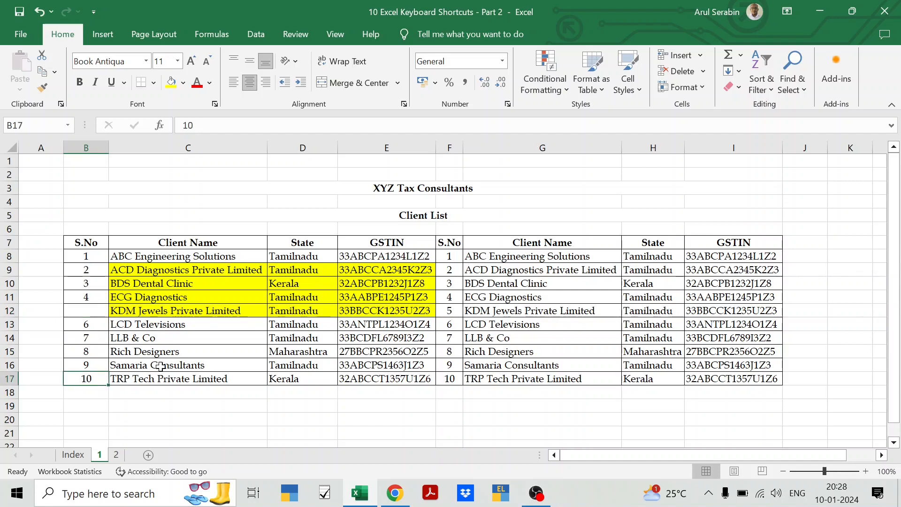
pyautogui.hotkey('ctrl', 'Up')
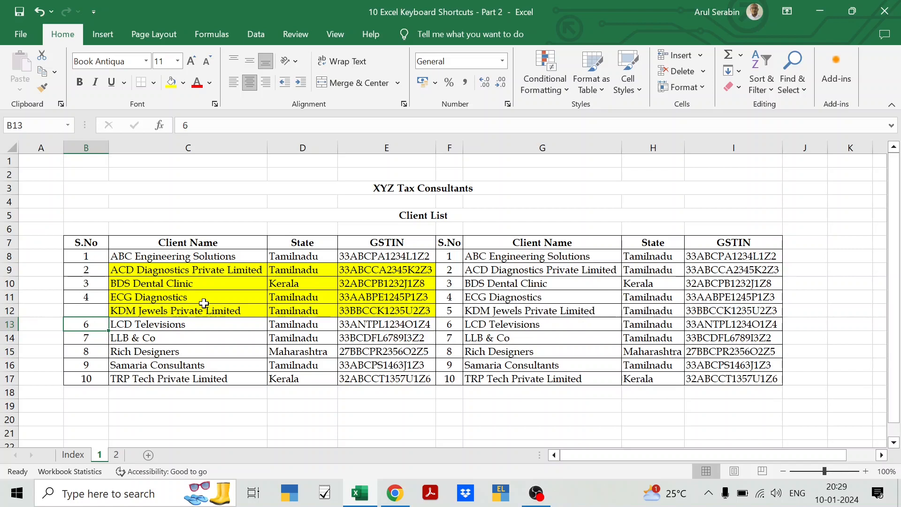
pyautogui.hotkey('ctrl', 'Up')
pyautogui.hotkey('ctrl', 'Up')
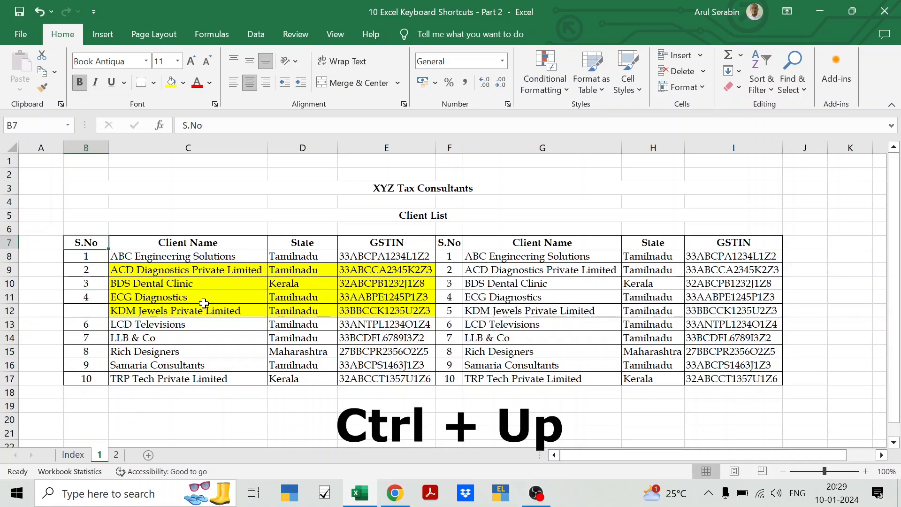
# Enter 5 in the blank serial number cell B12, then select the last serial number cell B17
pyautogui.click(84, 312)
pyautogui.write('5')
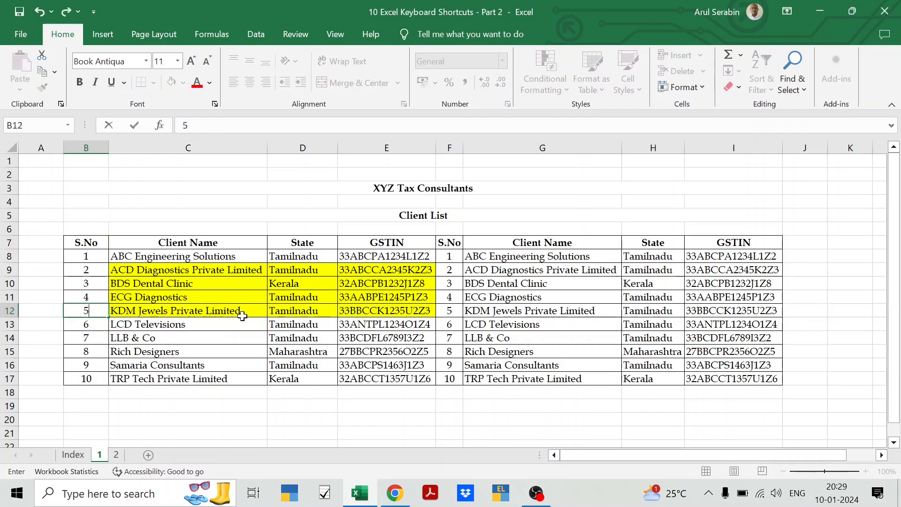
pyautogui.press('Return')
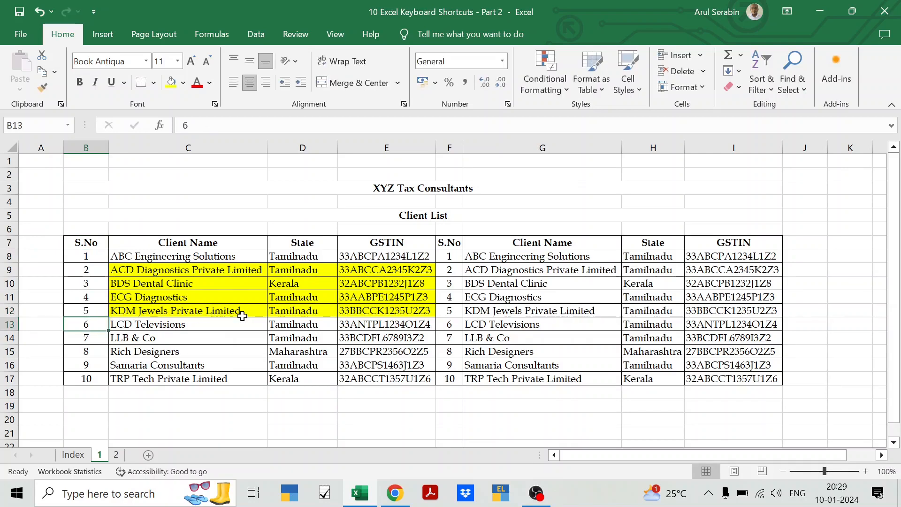
pyautogui.click(84, 376)
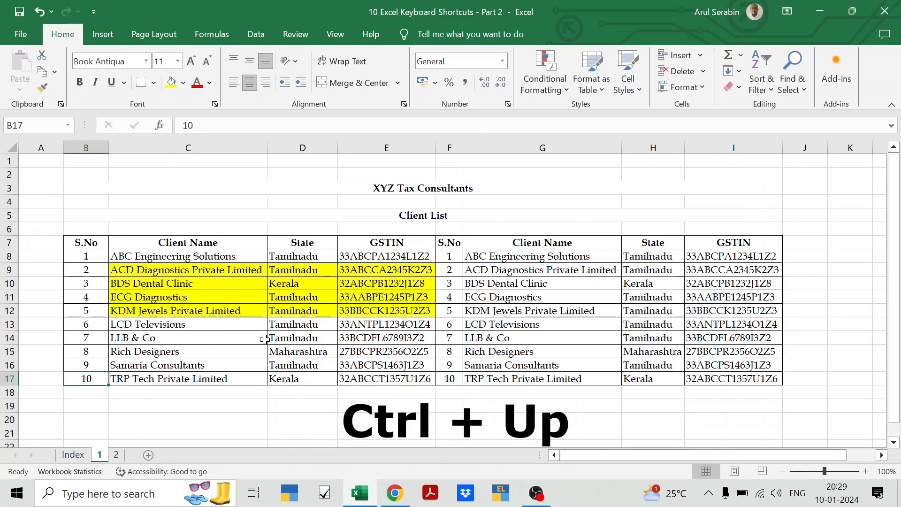
# Jump from B17 up to the S.No header in B7 and across to the last GSTIN header in I7
pyautogui.hotkey('ctrl', 'Up')
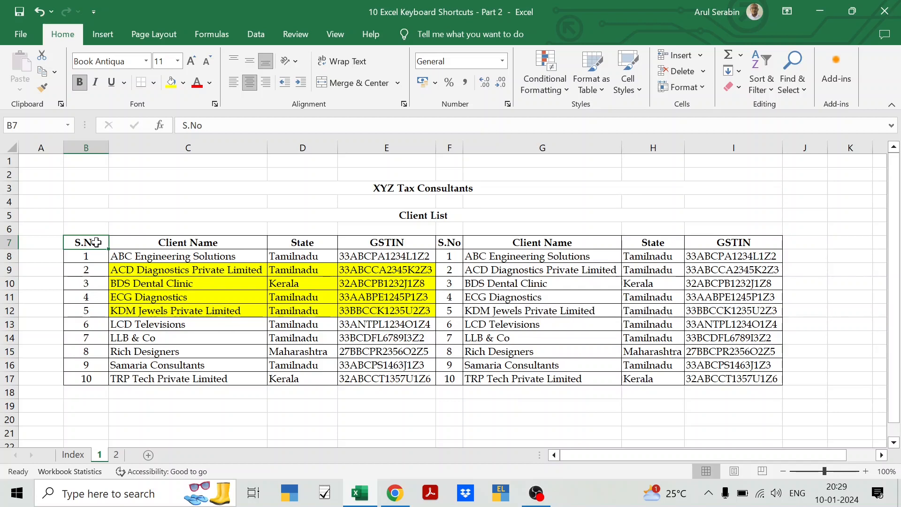
pyautogui.hotkey('ctrl', 'Right')
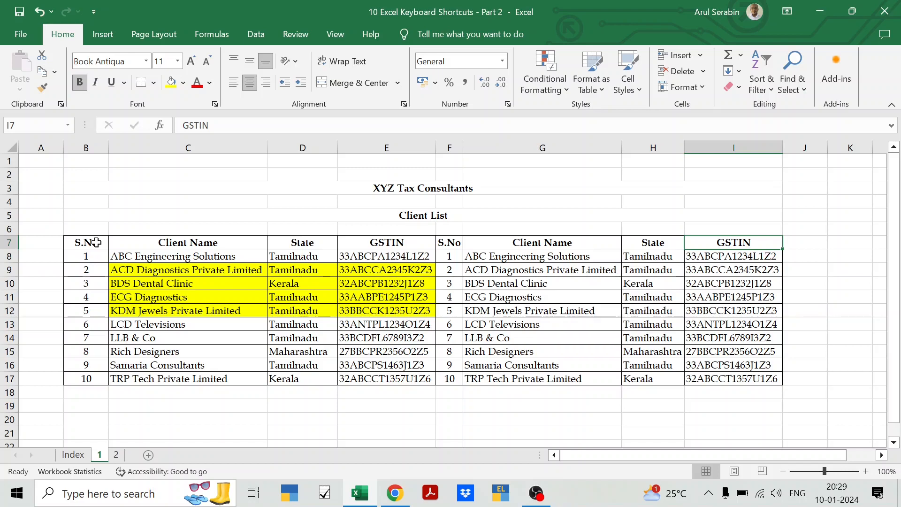
# Review the first three shortcuts on the Index sheet, finishing at the Ctrl + Shift + Navigation Keys entry in D6
pyautogui.hotkey('ctrl', 'pageup')
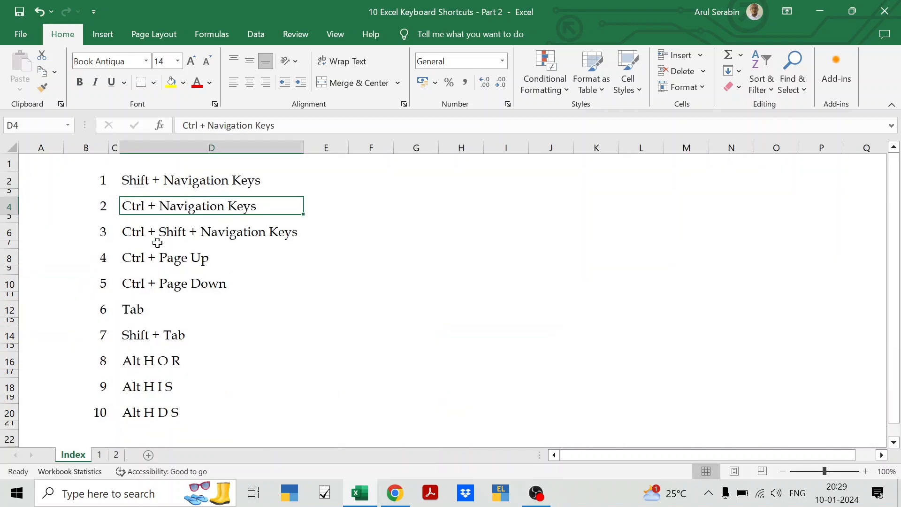
pyautogui.click(190, 236)
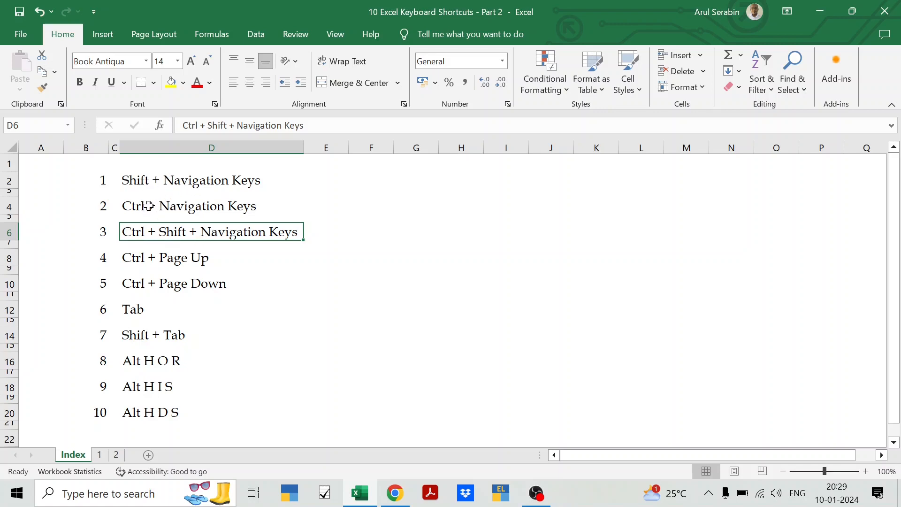
pyautogui.click(137, 179)
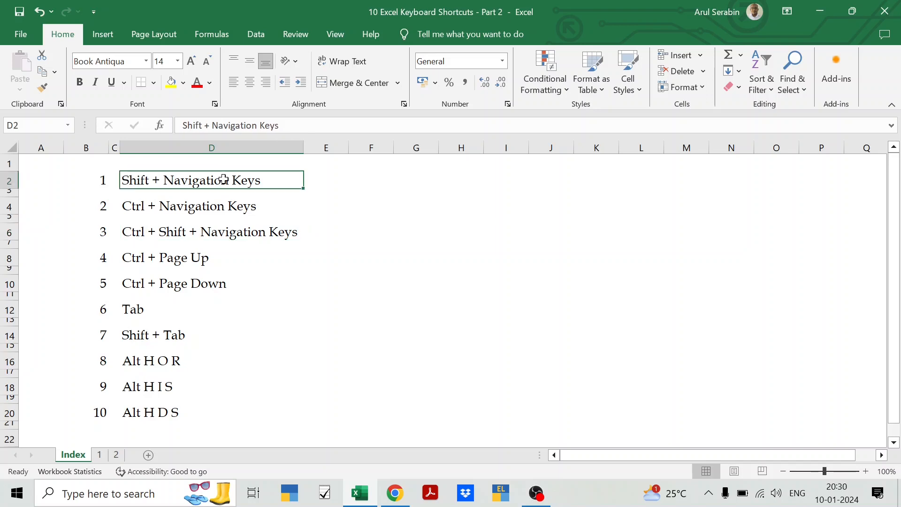
pyautogui.click(217, 207)
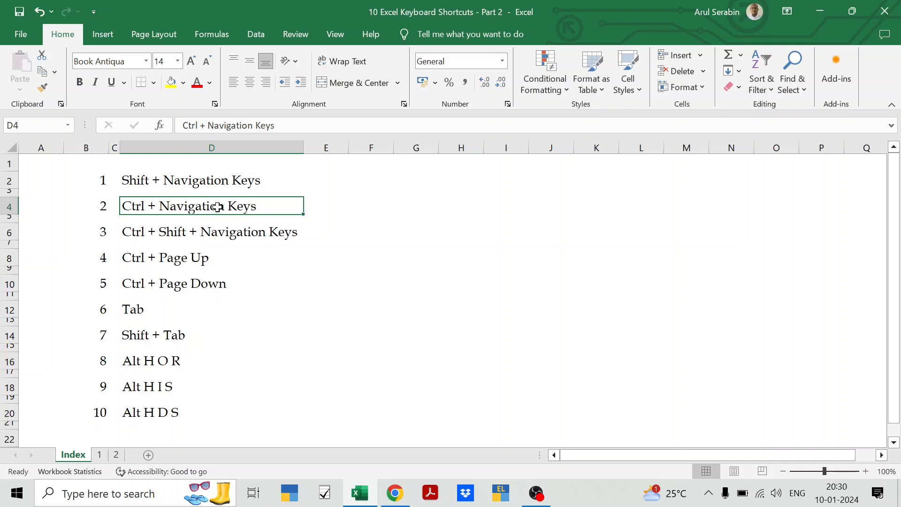
pyautogui.click(198, 234)
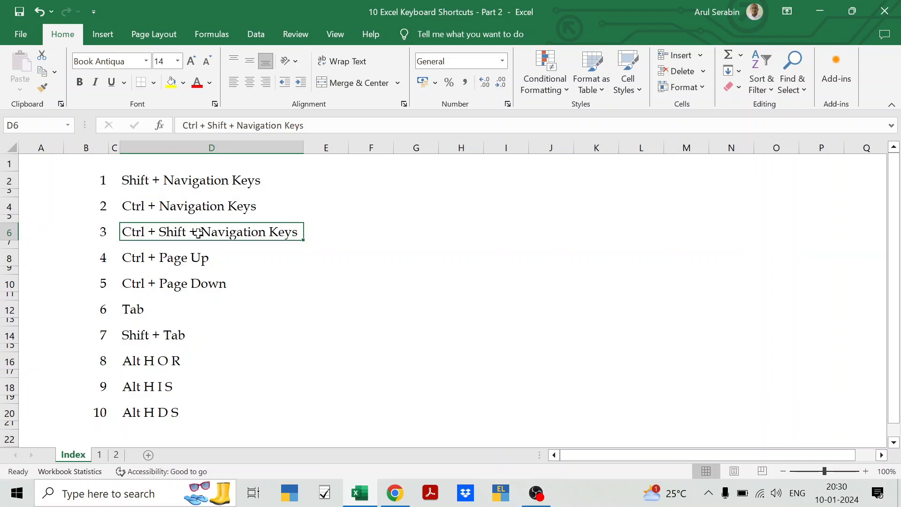
# On sheet 1, move back and forth between the header cells B7 and I7, finishing at B7
pyautogui.click(100, 455)
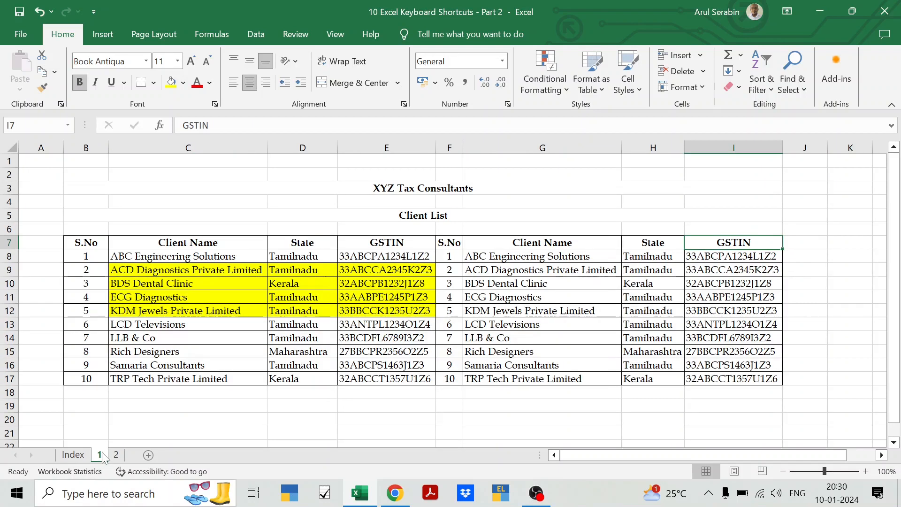
pyautogui.click(91, 242)
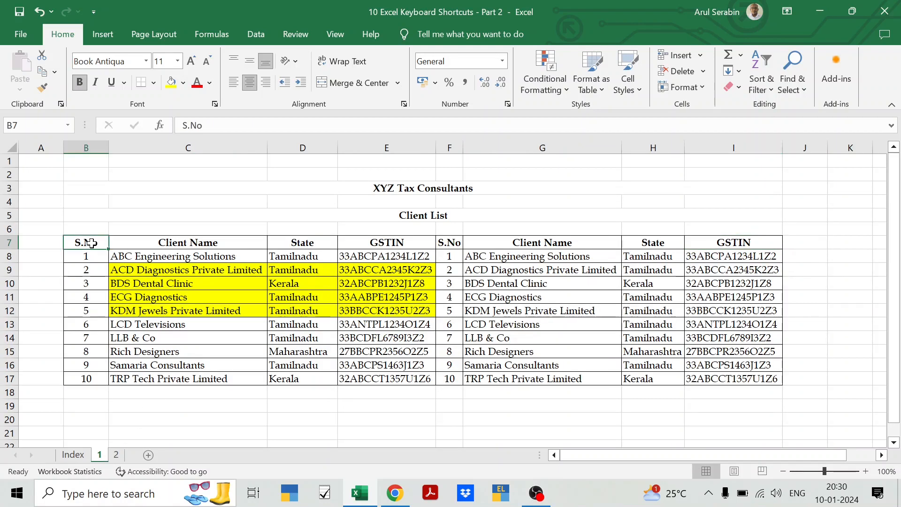
pyautogui.click(737, 244)
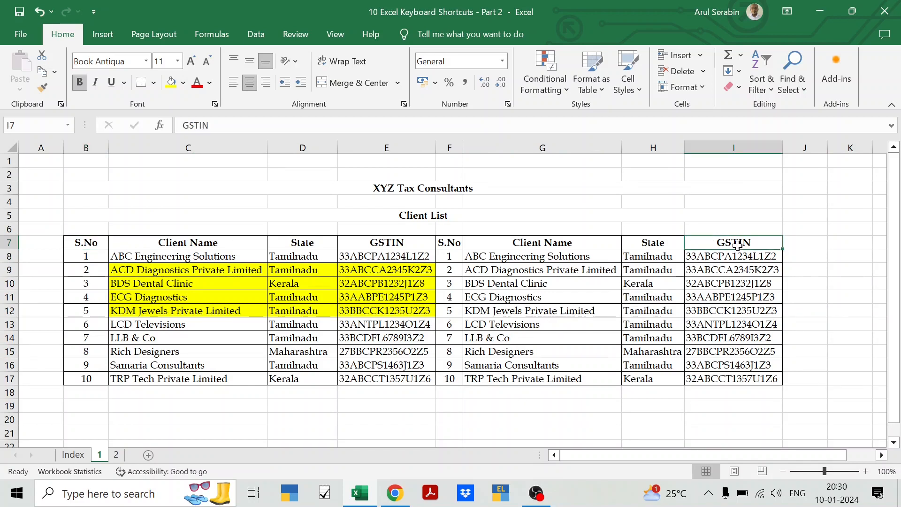
pyautogui.click(92, 244)
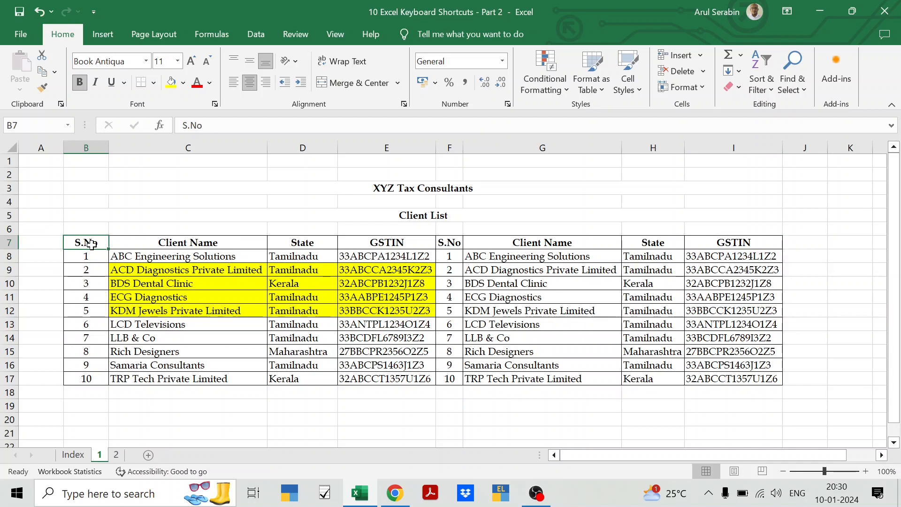
pyautogui.hotkey('ctrl', 'Right')
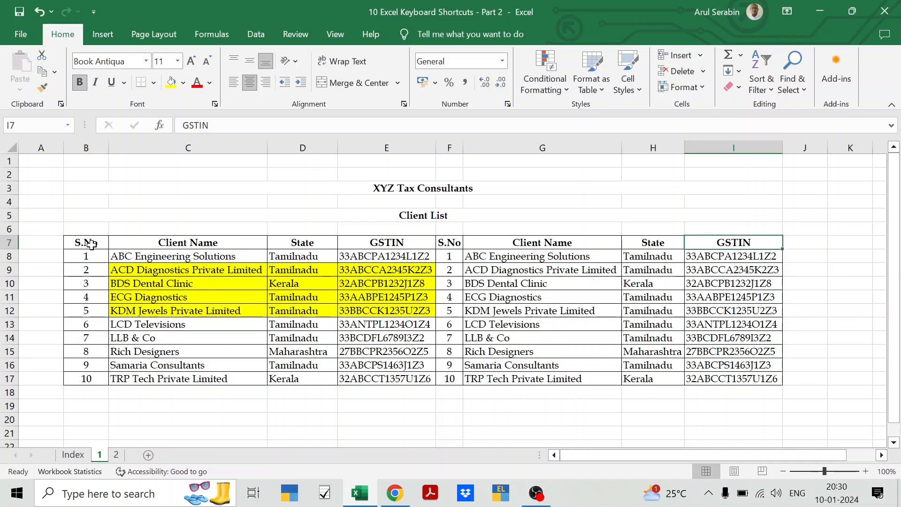
pyautogui.hotkey('ctrl', 'Left')
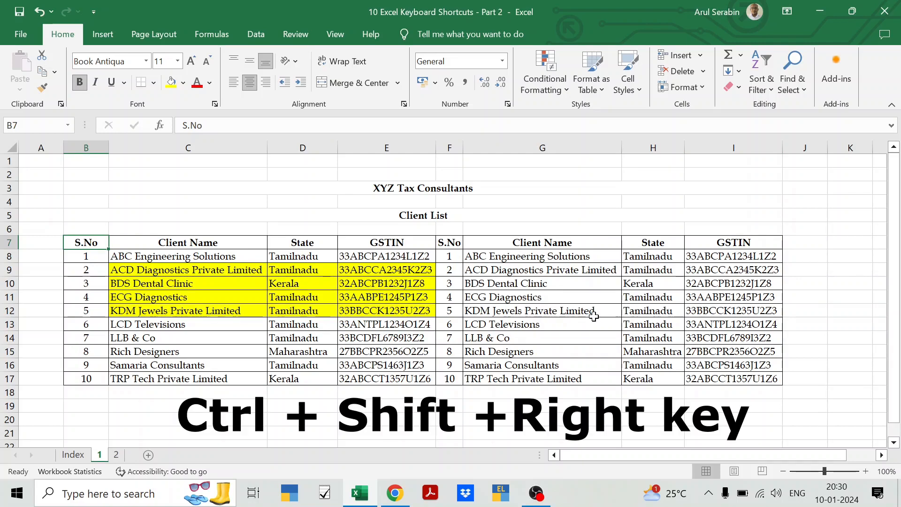
# Extend the selection from B7 to I7, jump between the two header ends for comparison, and select B7:I7 again
pyautogui.hotkey('ctrl', 'shift', 'Right')
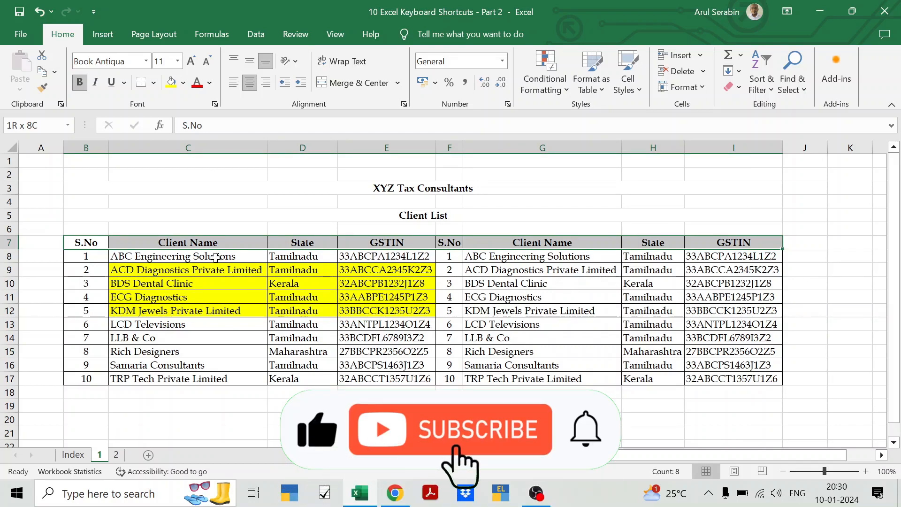
pyautogui.click(83, 239)
pyautogui.hotkey('ctrl', 'Right')
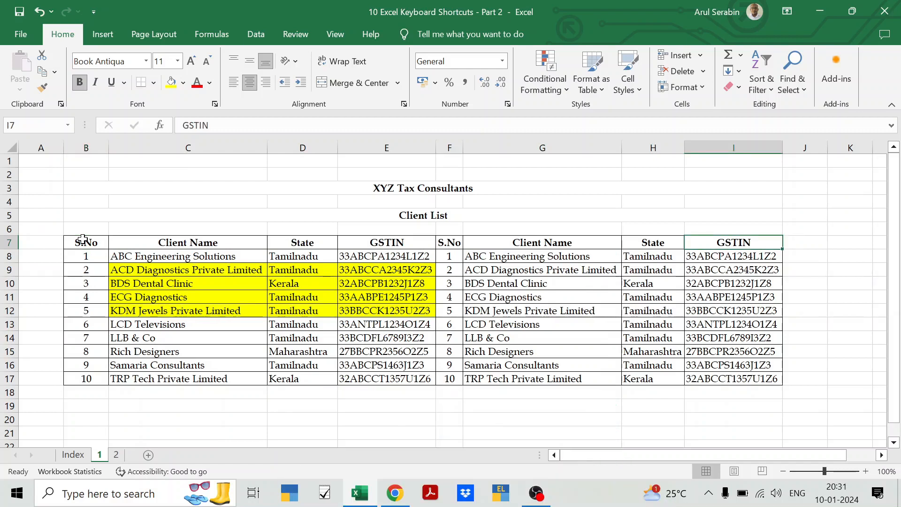
pyautogui.hotkey('ctrl', 'Left')
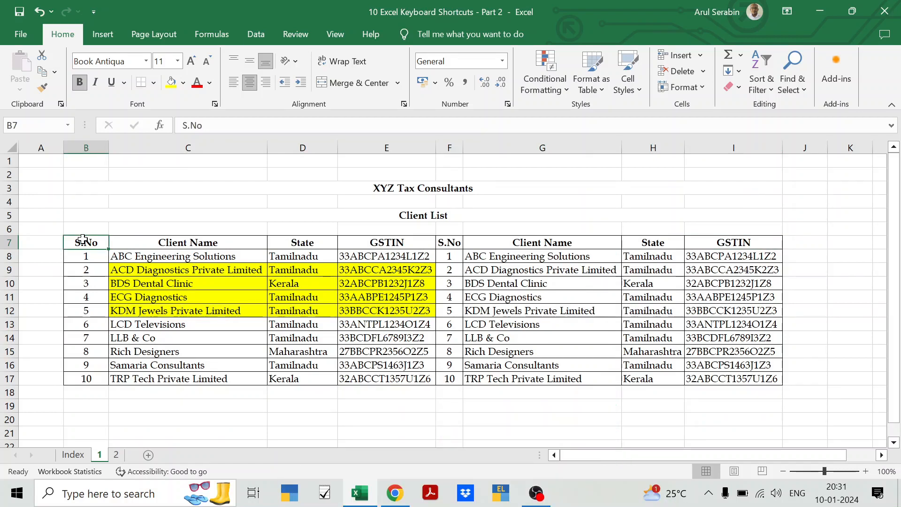
pyautogui.hotkey('ctrl', 'shift', 'Right')
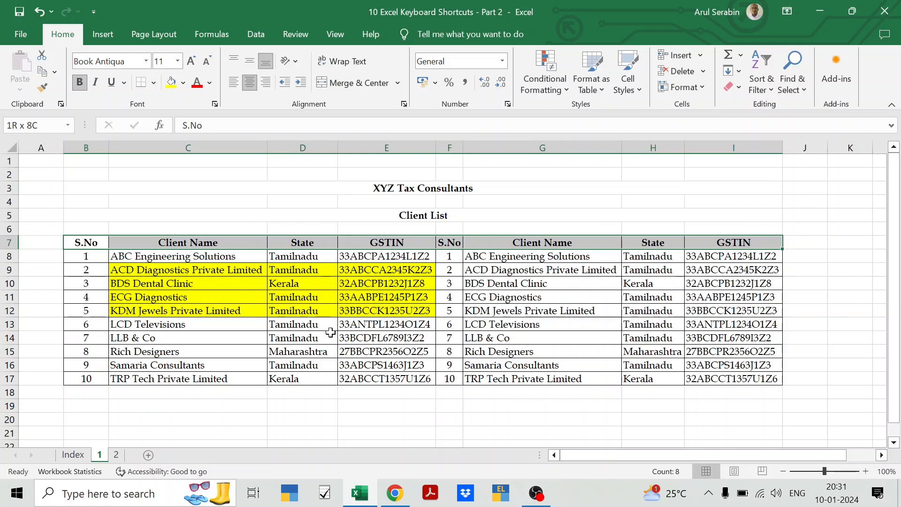
# Select the Ctrl + Page Up entry in D8 of the Index sheet and switch between sheets 2 and 1, finishing on sheet 2
pyautogui.click(73, 454)
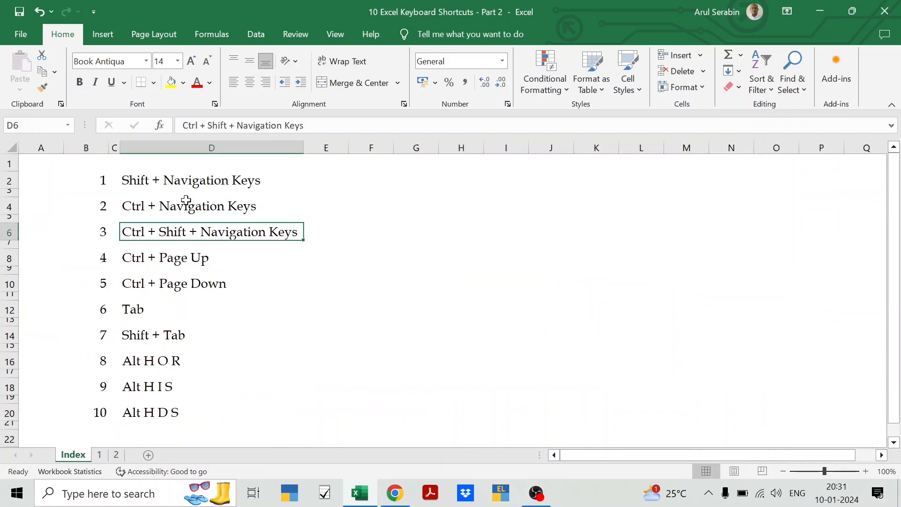
pyautogui.click(193, 256)
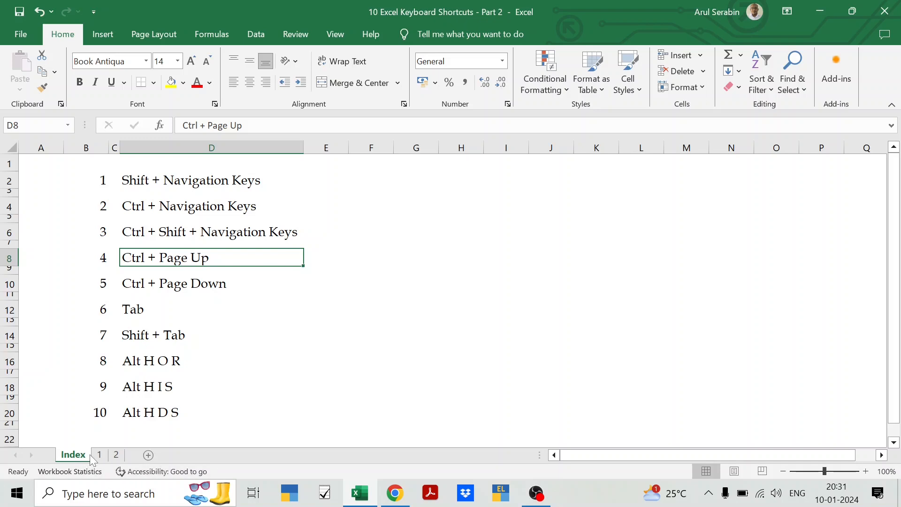
pyautogui.click(116, 455)
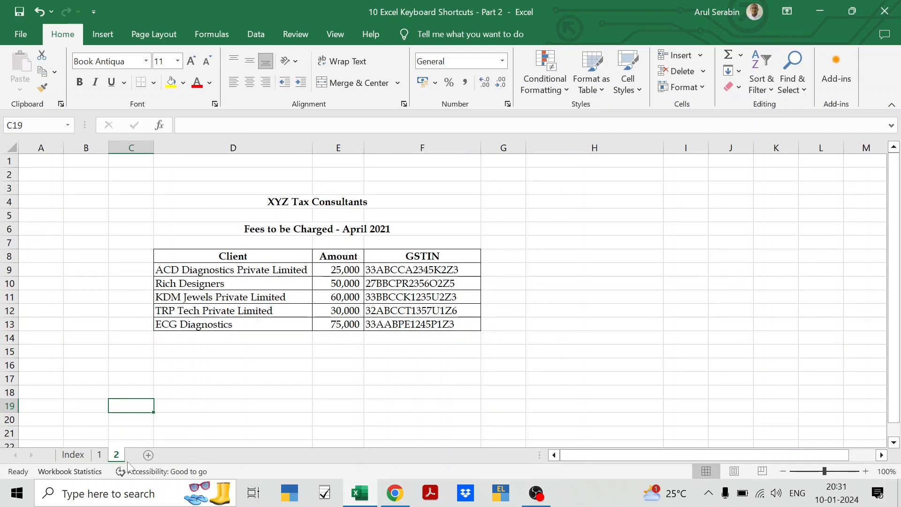
pyautogui.click(103, 456)
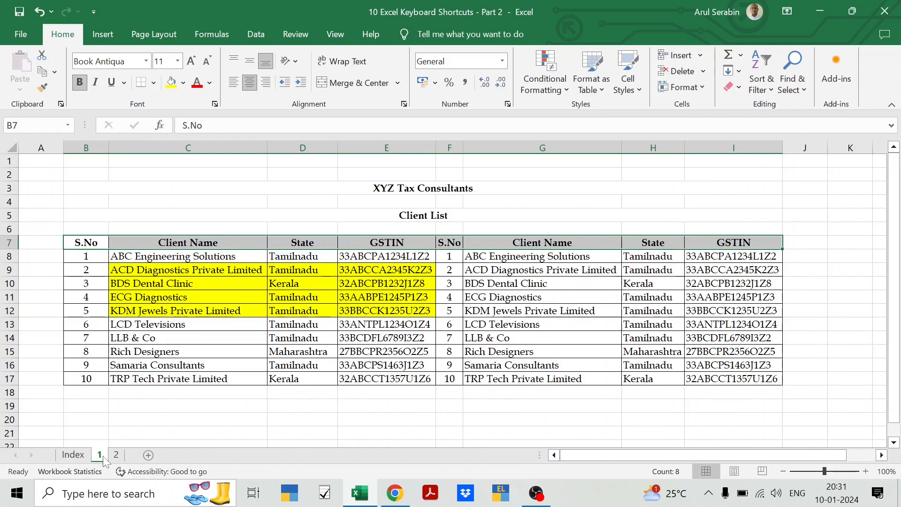
pyautogui.click(116, 455)
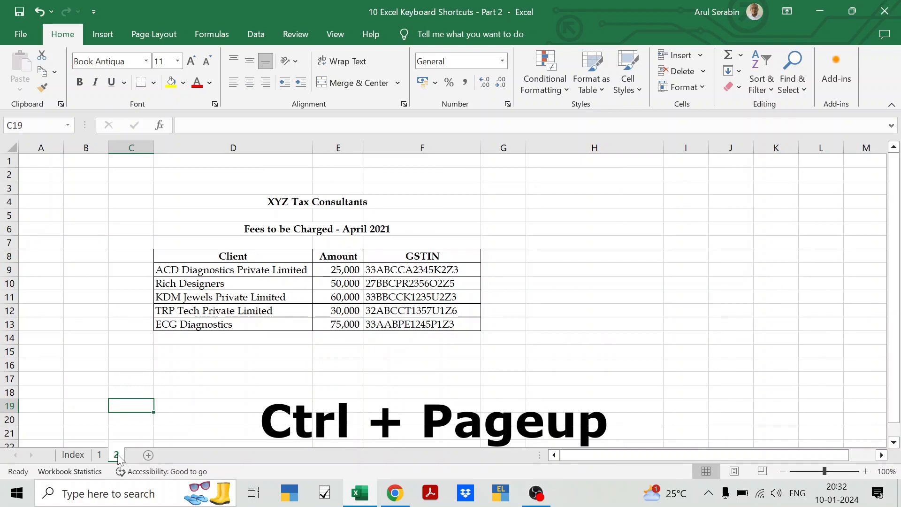
# Step from sheet 2 back to sheet 1, forward to sheet 2, and back to the Index sheet's Ctrl + Page Down entry in D10
pyautogui.hotkey('ctrl', 'pageup')
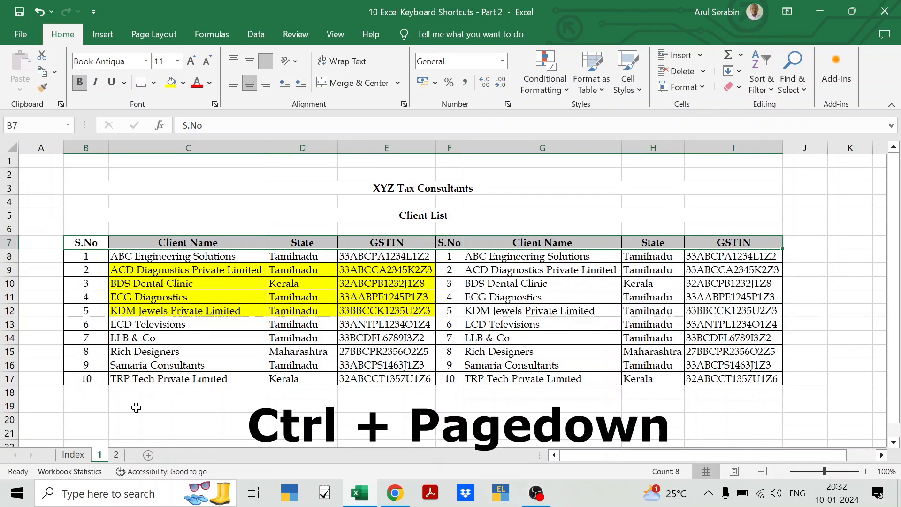
pyautogui.hotkey('ctrl', 'pagedown')
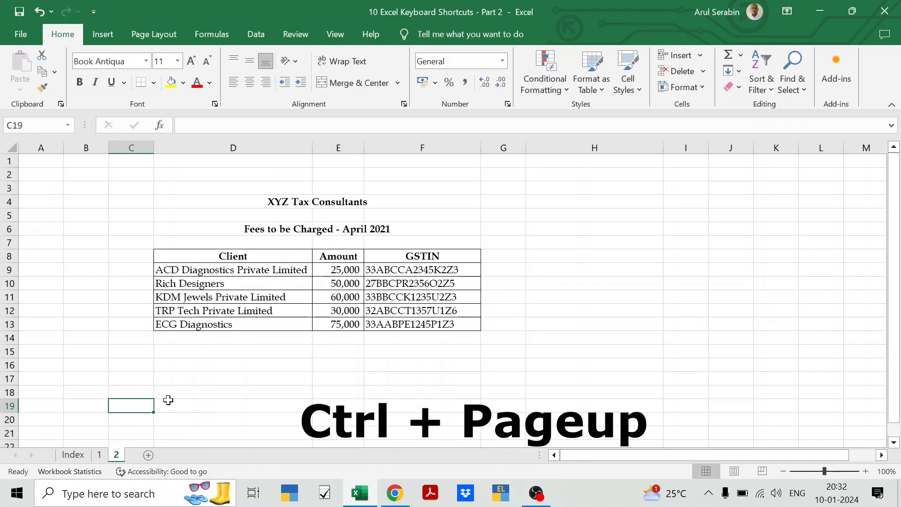
pyautogui.hotkey('ctrl', 'pageup')
pyautogui.hotkey('ctrl', 'pageup')
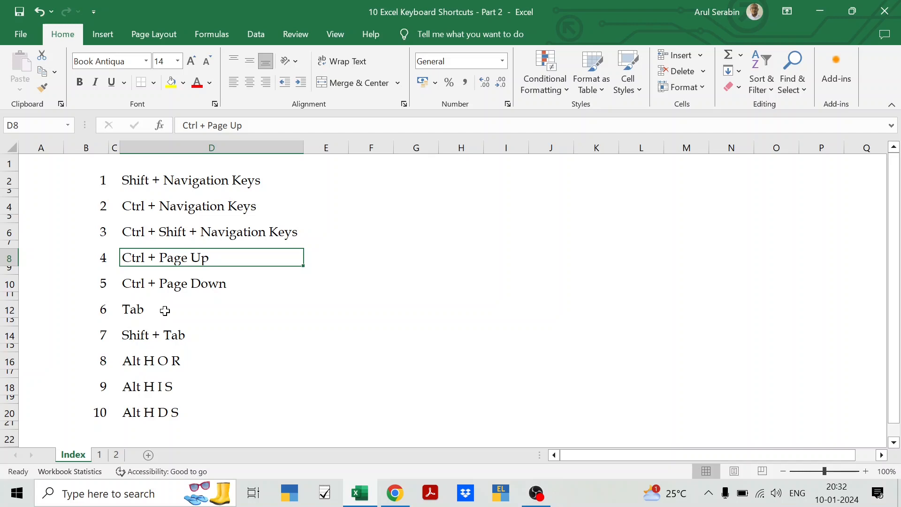
pyautogui.click(173, 287)
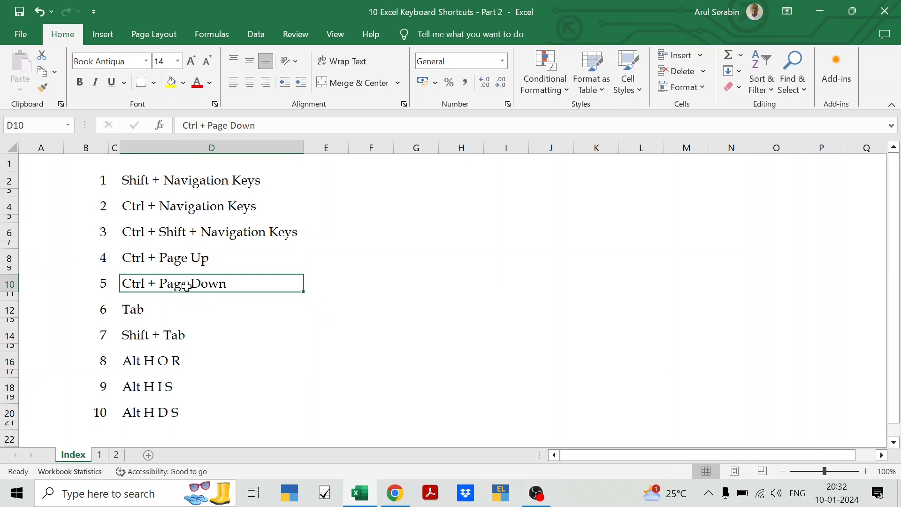
# Starting at the Tab entry in D12, move cell by cell along row 12 to K12, and reselect D12
pyautogui.click(141, 316)
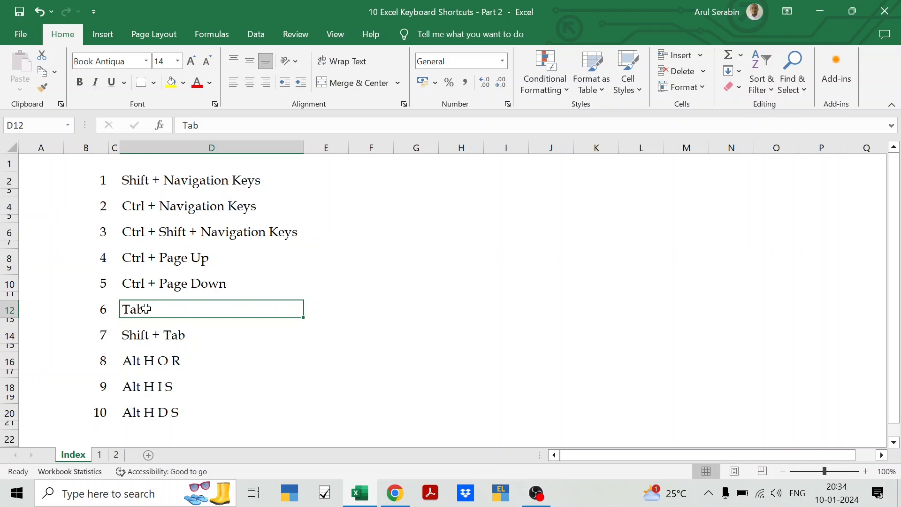
pyautogui.press('Tab')
pyautogui.press('Tab')
pyautogui.press('Tab')
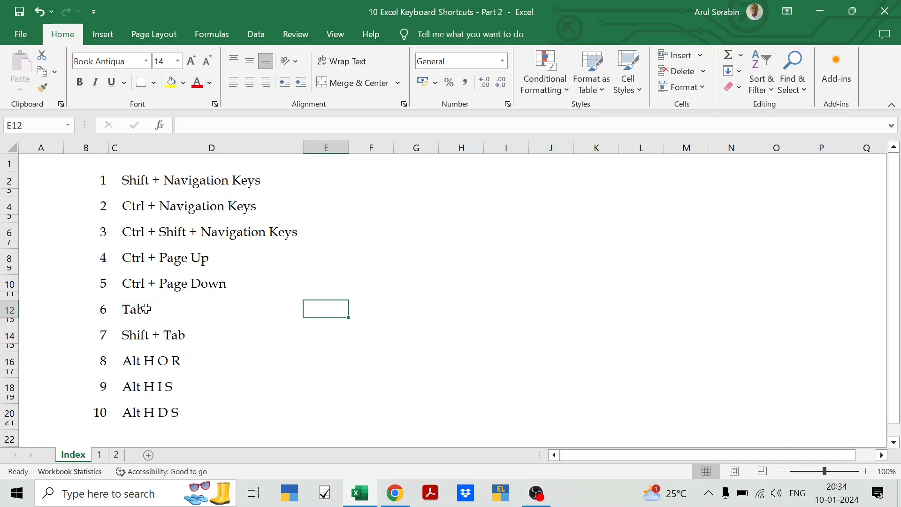
pyautogui.press('Tab')
pyautogui.press('Tab')
pyautogui.press('Tab')
pyautogui.press('Tab')
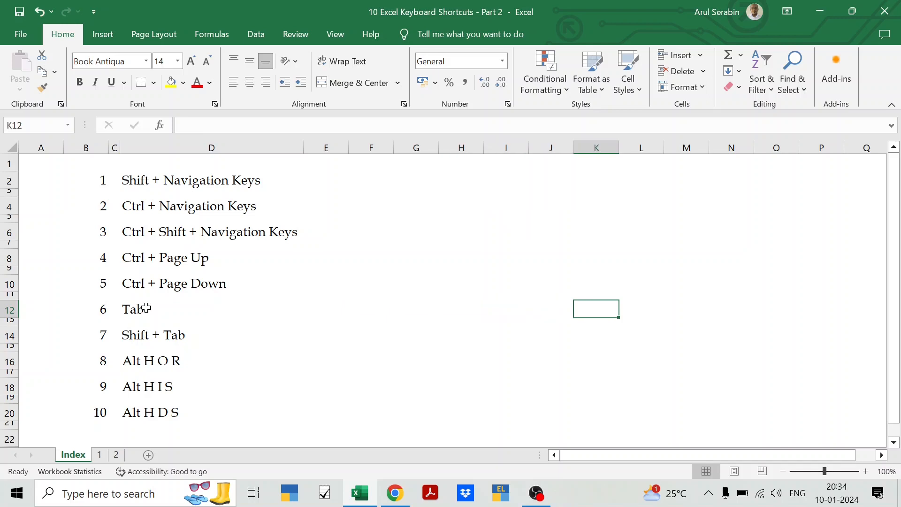
pyautogui.click(146, 307)
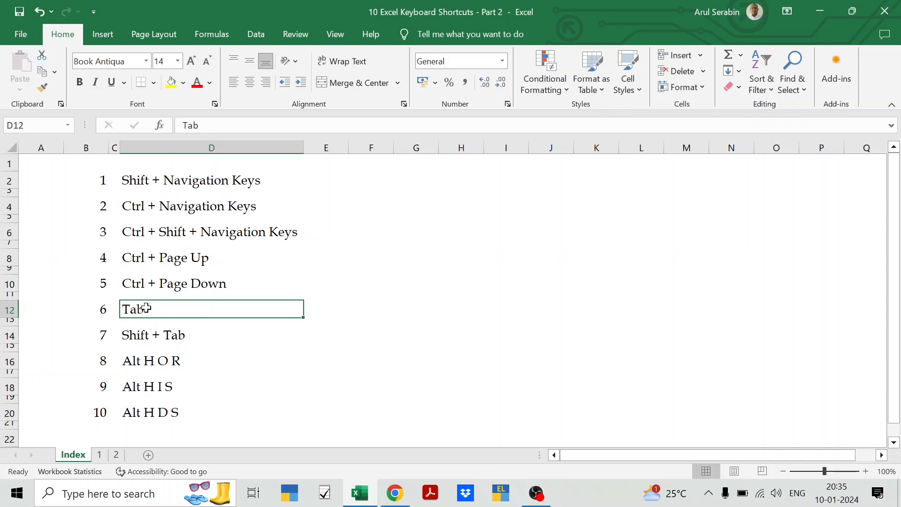
# On sheet 1, enter 1 in each cell from B19 to F19 below the client table, ending at G19
pyautogui.click(94, 457)
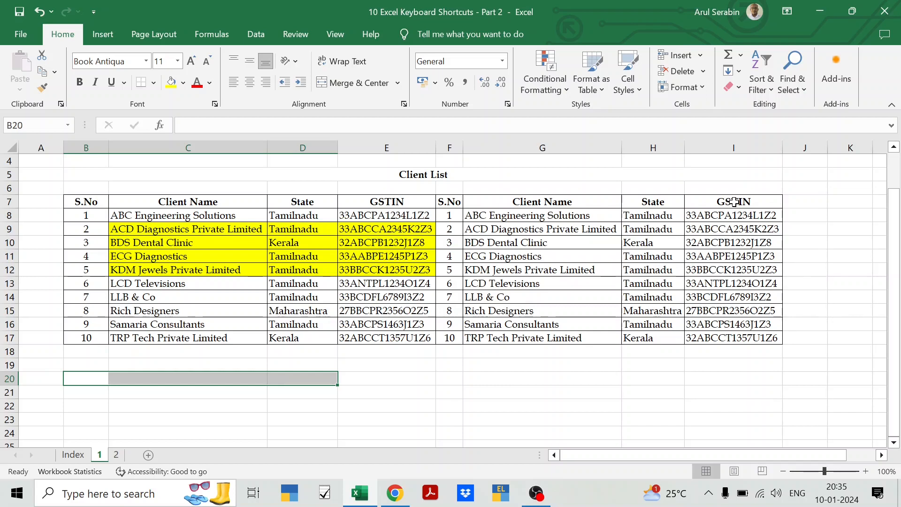
pyautogui.click(105, 365)
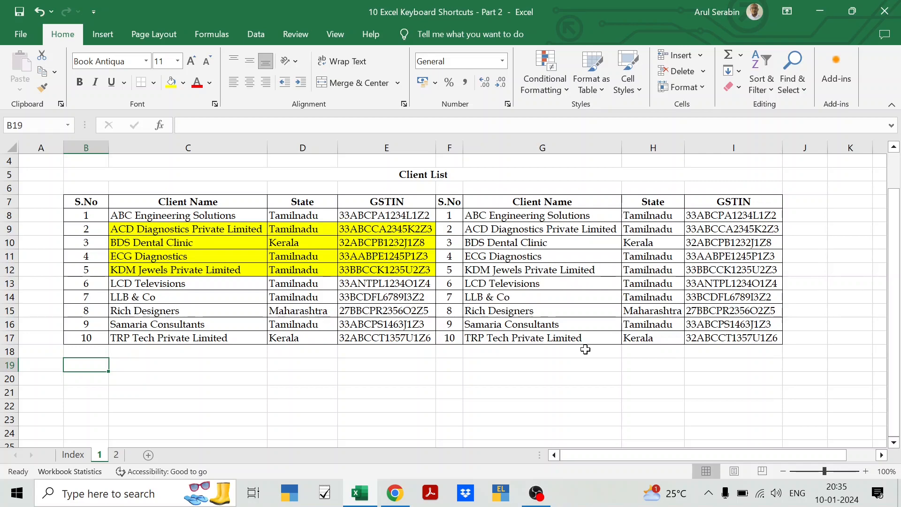
pyautogui.write('1')
pyautogui.press('Tab')
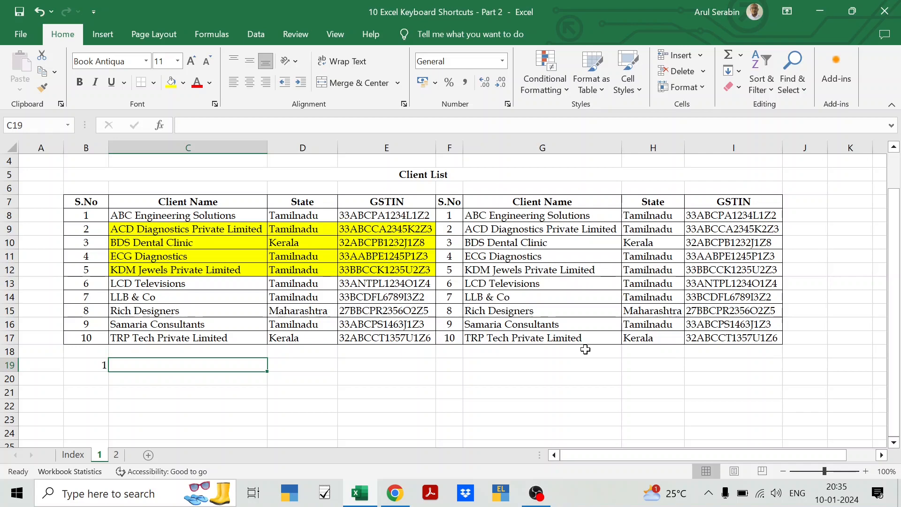
pyautogui.write('1')
pyautogui.press('Tab')
pyautogui.write('1')
pyautogui.press('Tab')
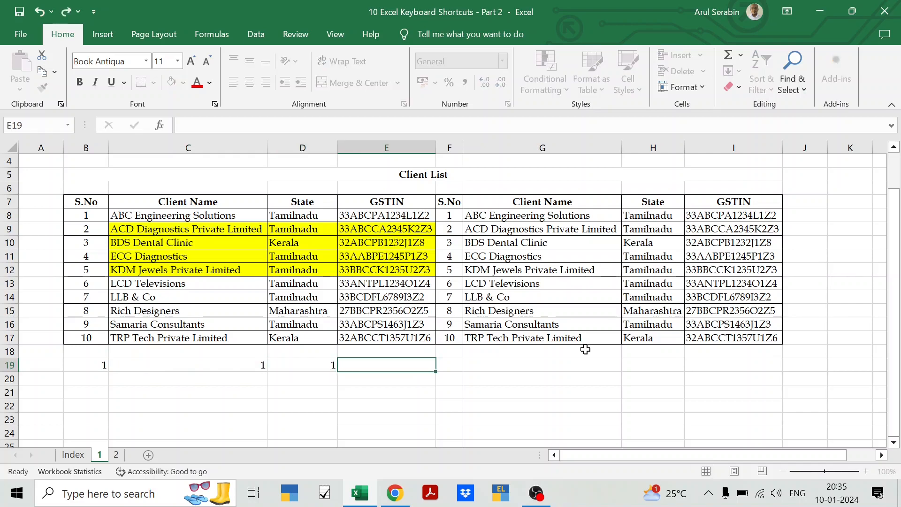
pyautogui.write('1')
pyautogui.press('Tab')
pyautogui.write('1')
pyautogui.press('Tab')
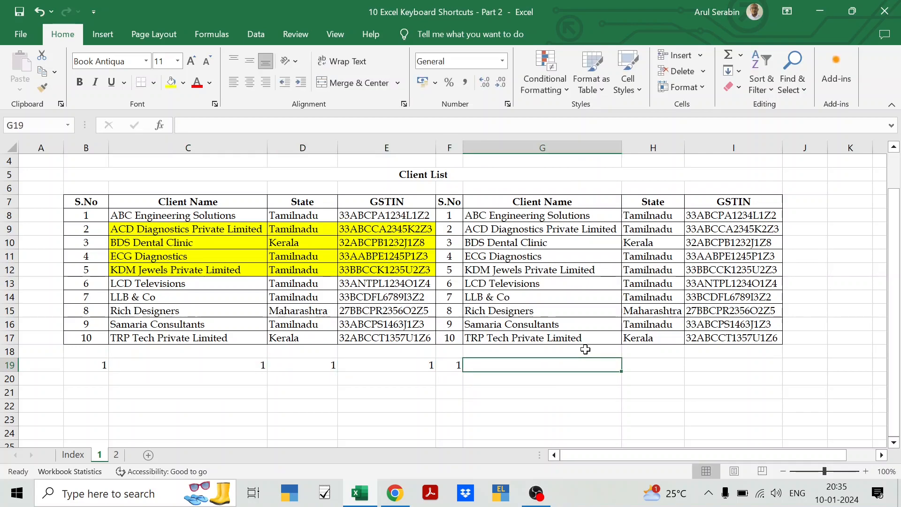
# Enter 1 in each cell from G19 to I19, completing row 19 and returning to B20
pyautogui.write('1')
pyautogui.press('Tab')
pyautogui.write('1')
pyautogui.press('Tab')
pyautogui.write('1')
pyautogui.press('Tab')
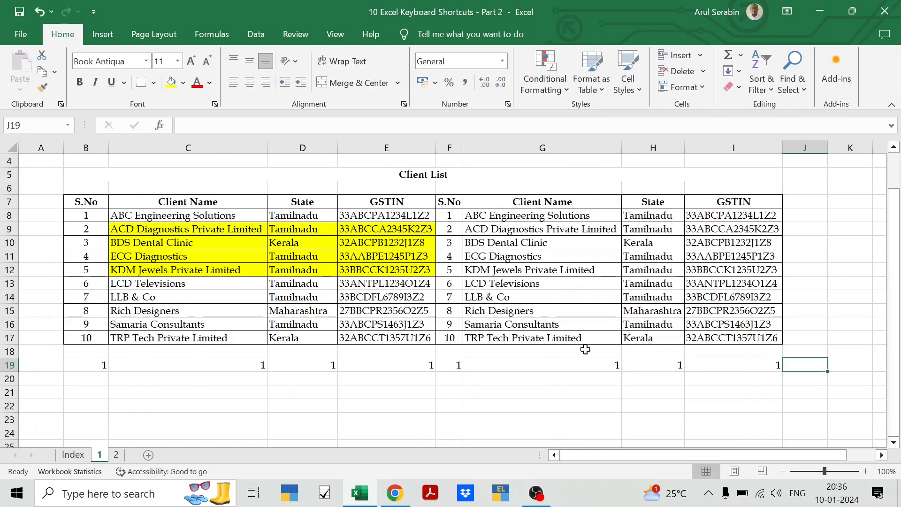
pyautogui.press('Return')
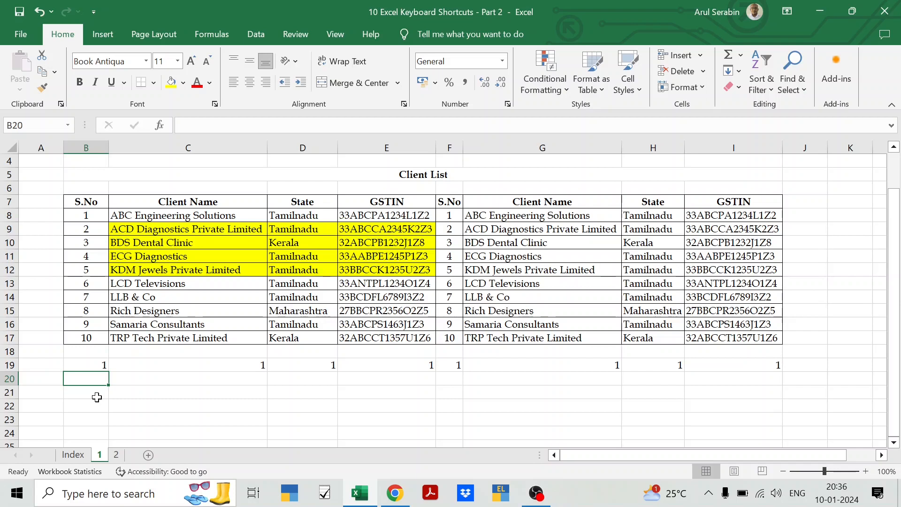
# Move cell by cell along row 20 from B20 to I20, down to I21, and back up to I19
pyautogui.press('Right')
pyautogui.press('Right')
pyautogui.press('Right')
pyautogui.press('Right')
pyautogui.press('Right')
pyautogui.press('Right')
pyautogui.press('Right')
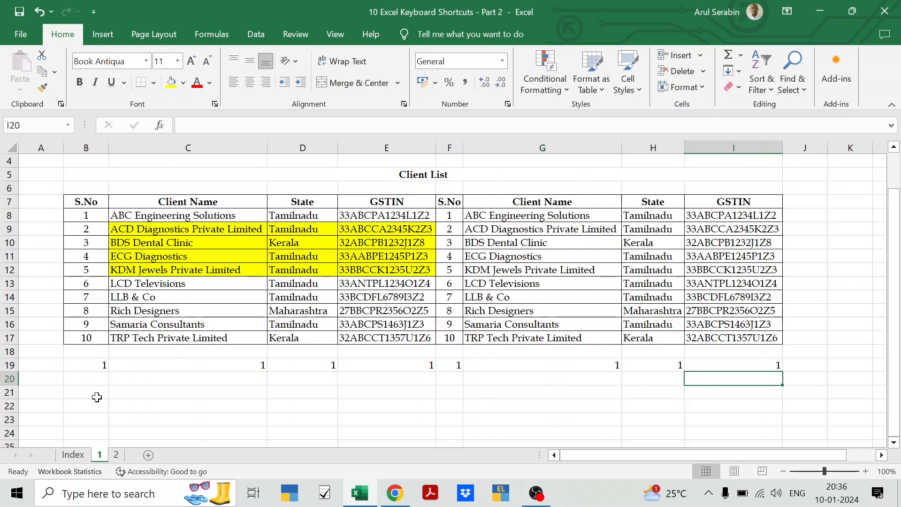
pyautogui.press('Down')
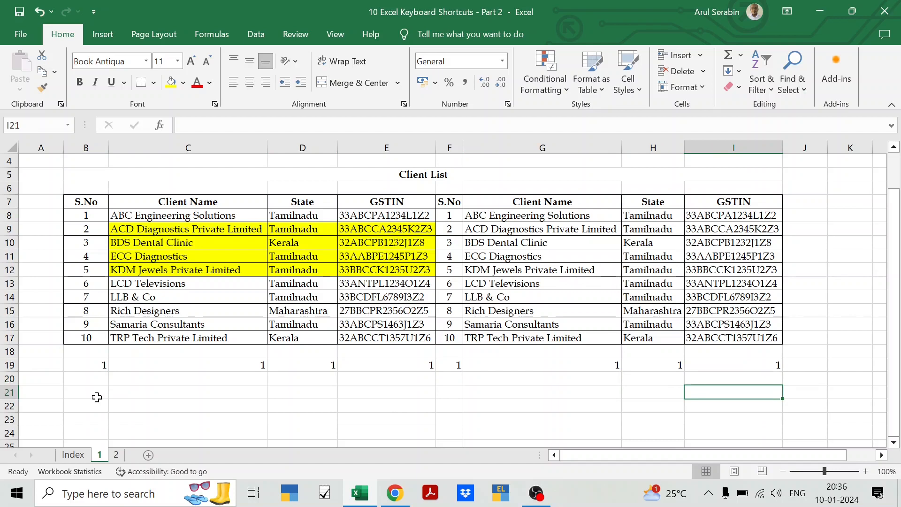
pyautogui.press('Up')
pyautogui.press('Up')
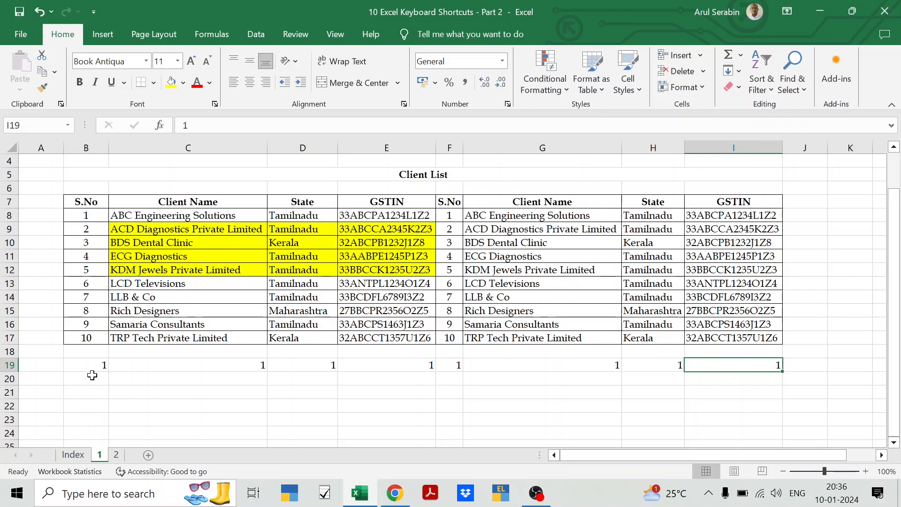
# Enter 2 in each cell from B20 to I20, finishing the row at B21
pyautogui.click(91, 376)
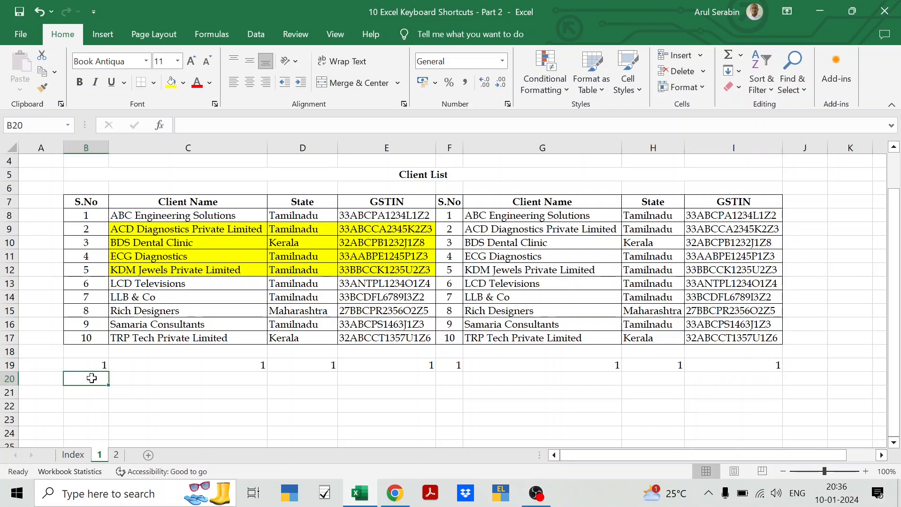
pyautogui.write('2')
pyautogui.press('Tab')
pyautogui.write('2')
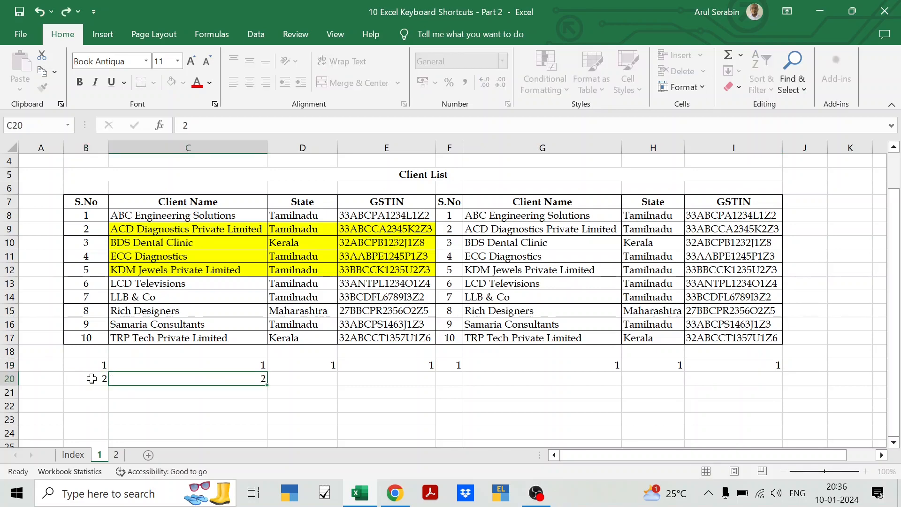
pyautogui.press('Tab')
pyautogui.write('2')
pyautogui.press('Tab')
pyautogui.write('2')
pyautogui.press('Tab')
pyautogui.write('2')
pyautogui.press('Tab')
pyautogui.write('2')
pyautogui.press('Tab')
pyautogui.write('2')
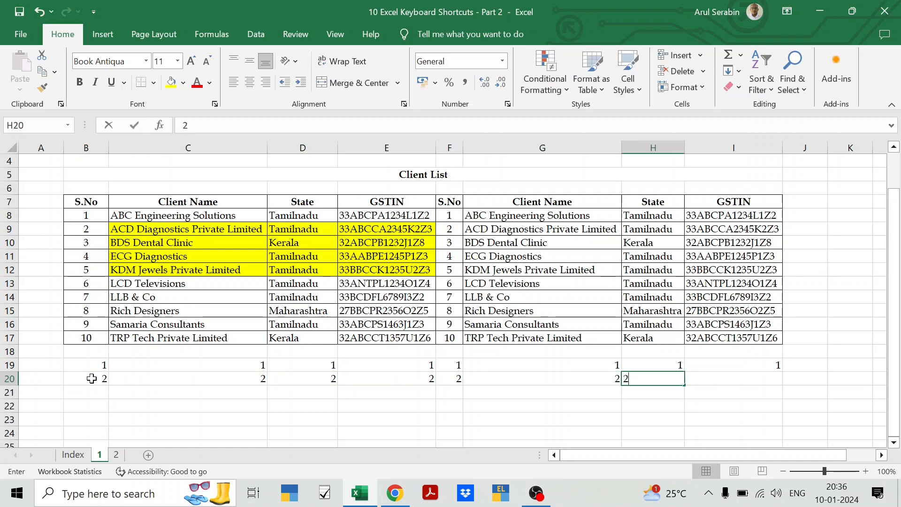
pyautogui.press('Tab')
pyautogui.write('2')
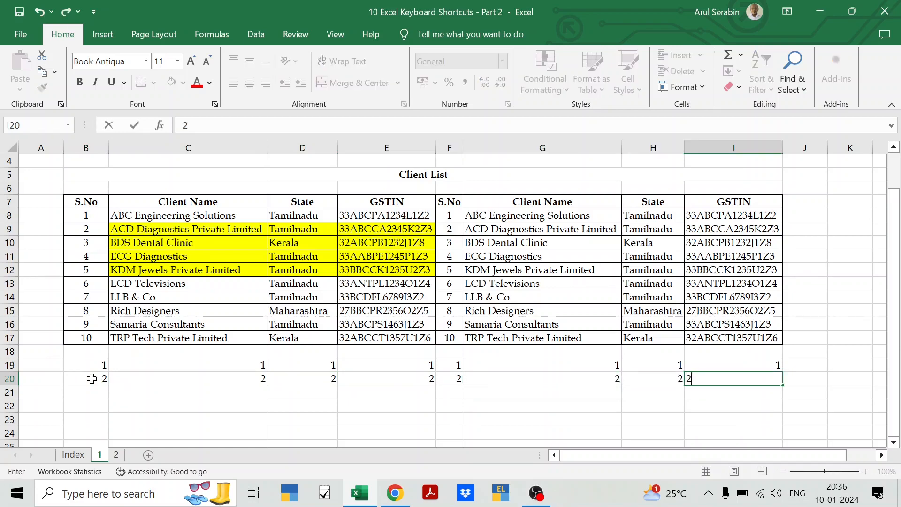
pyautogui.press('Return')
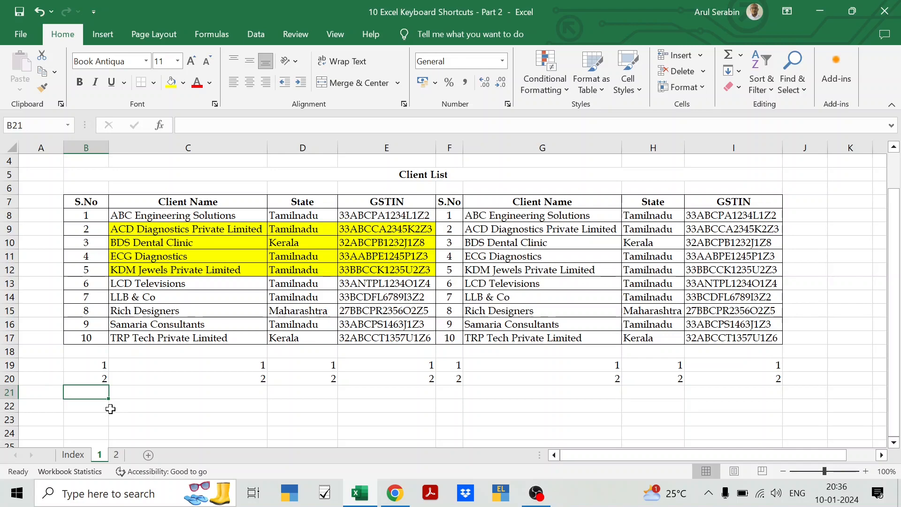
# Select the Shift + Tab entry in D14 of the Index sheet and move backward cell by cell to A14
pyautogui.click(73, 454)
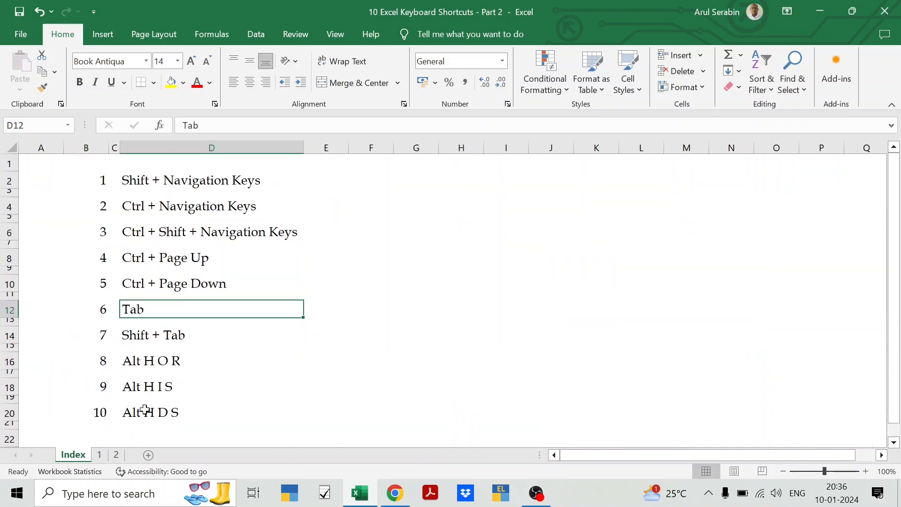
pyautogui.click(137, 337)
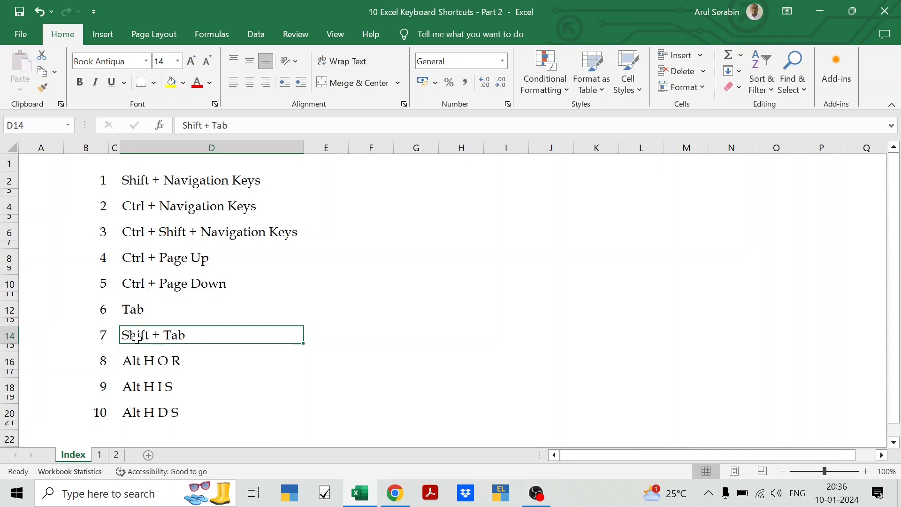
pyautogui.hotkey('shift', 'Tab')
pyautogui.hotkey('shift', 'Tab')
pyautogui.hotkey('shift', 'Tab')
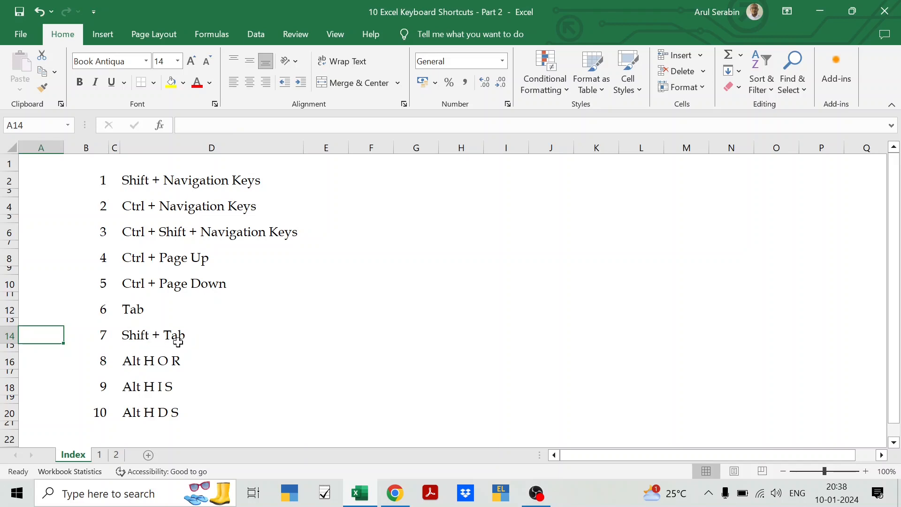
# On sheet 1, enter 3 in each cell from B21 to F21, ending at G21
pyautogui.click(100, 459)
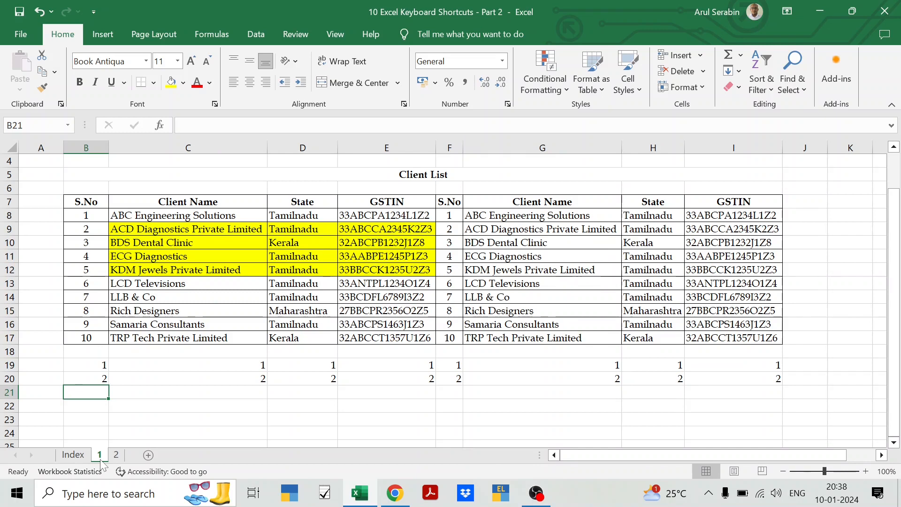
pyautogui.write('3')
pyautogui.press('Tab')
pyautogui.write('3')
pyautogui.press('Tab')
pyautogui.write('3')
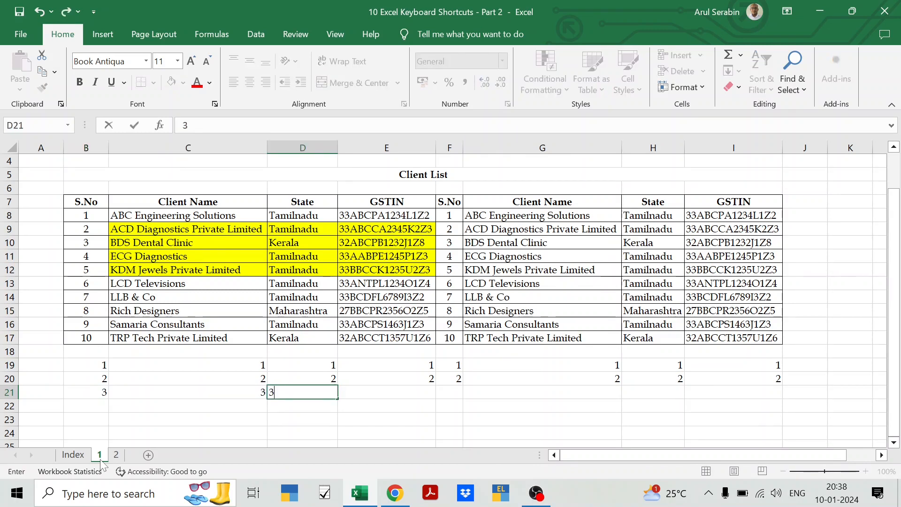
pyautogui.press('Tab')
pyautogui.write('3')
pyautogui.press('Tab')
pyautogui.write('3')
pyautogui.press('Tab')
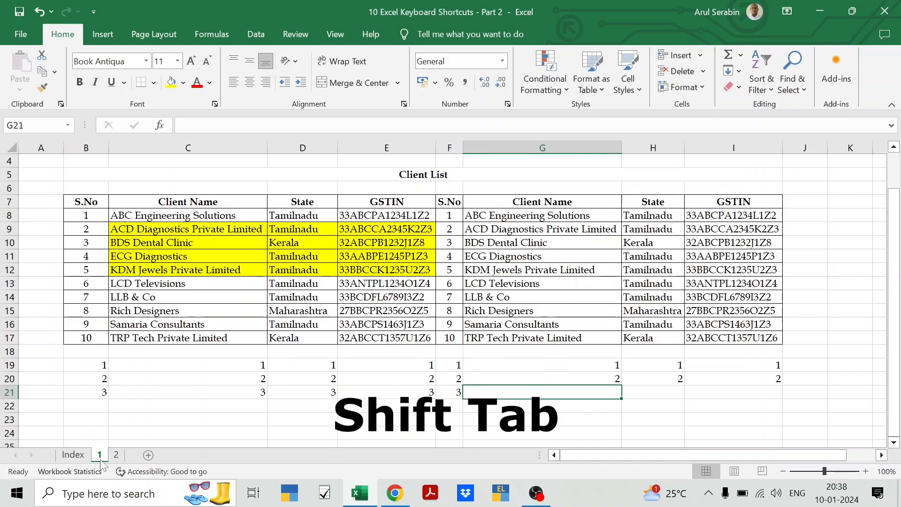
# Go back one cell to change F21 to 4, and enter 3 in each cell from G21 to I21, ending at B22
pyautogui.hotkey('shift', 'Tab')
pyautogui.write('4')
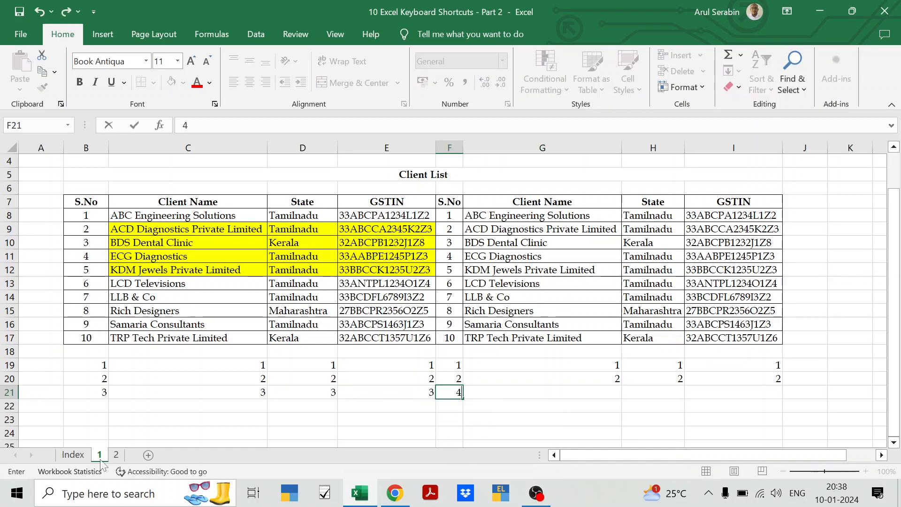
pyautogui.press('Tab')
pyautogui.write('3')
pyautogui.press('Tab')
pyautogui.write('3')
pyautogui.press('Tab')
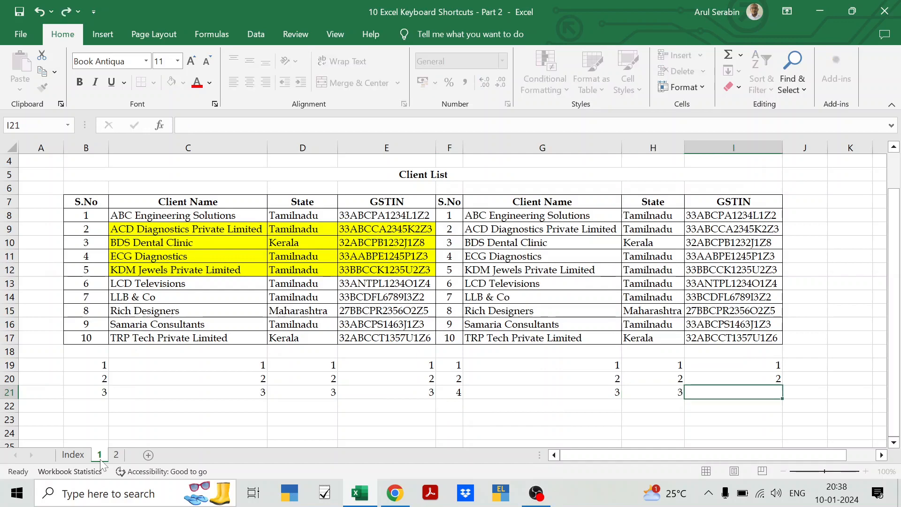
pyautogui.write('3')
pyautogui.press('Return')
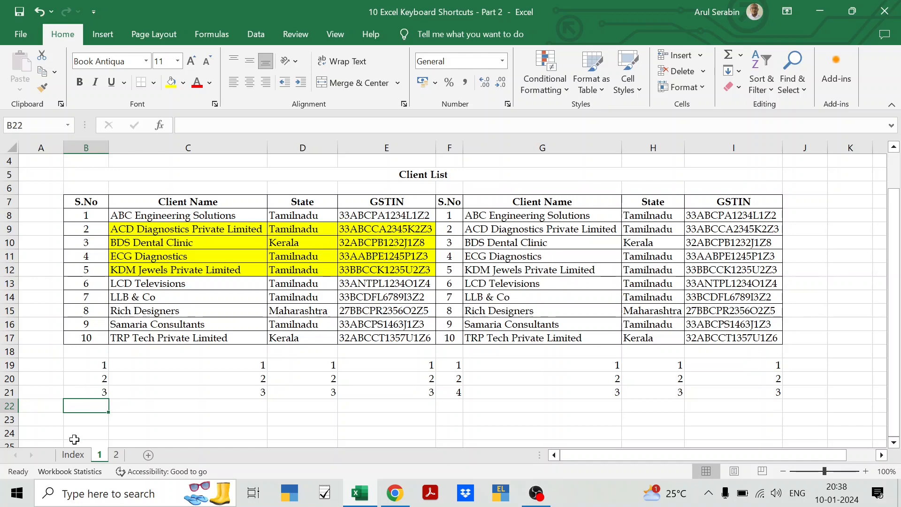
# Select the Alt H O R entry in D16 of the Index sheet and return to sheet 1
pyautogui.click(75, 455)
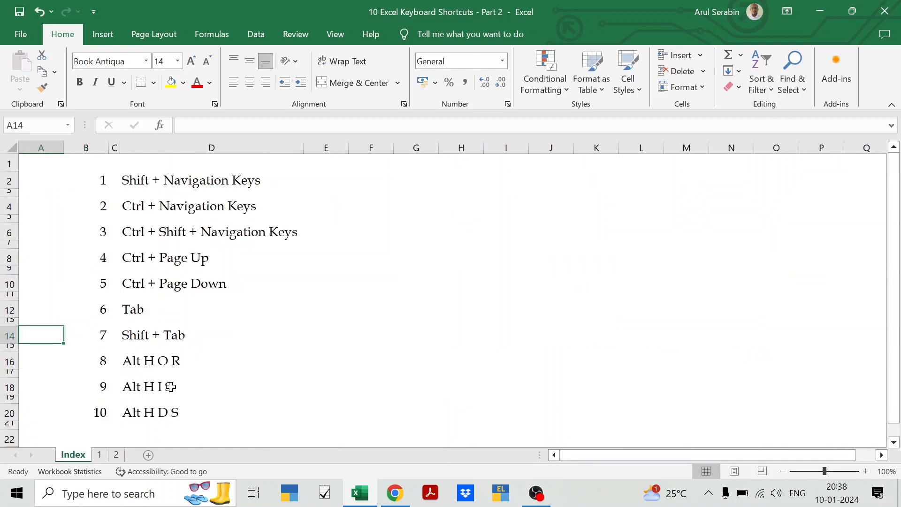
pyautogui.click(155, 364)
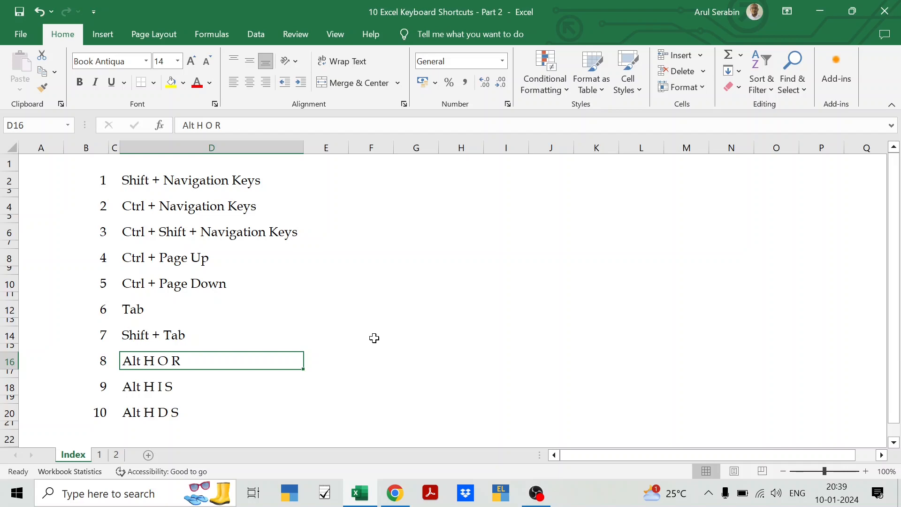
pyautogui.click(101, 455)
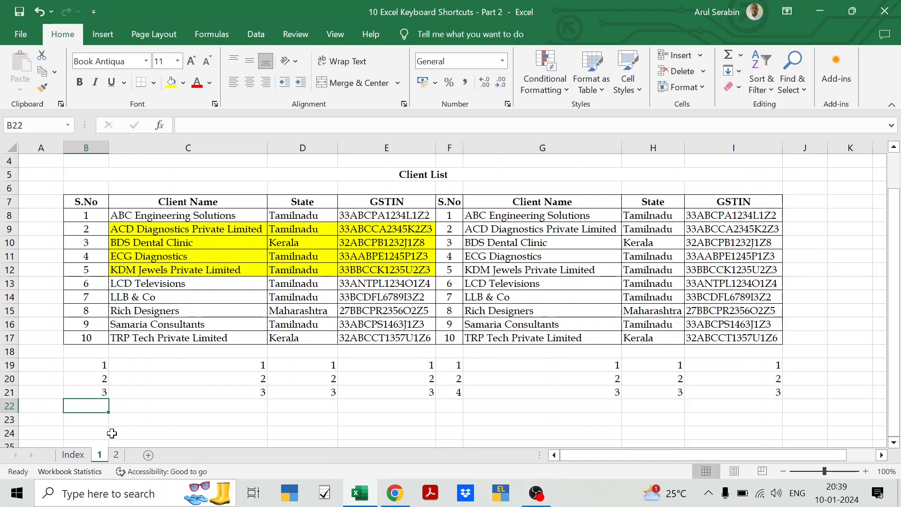
# Rename sheet 1 as ONE
pyautogui.rightClick(99, 456)
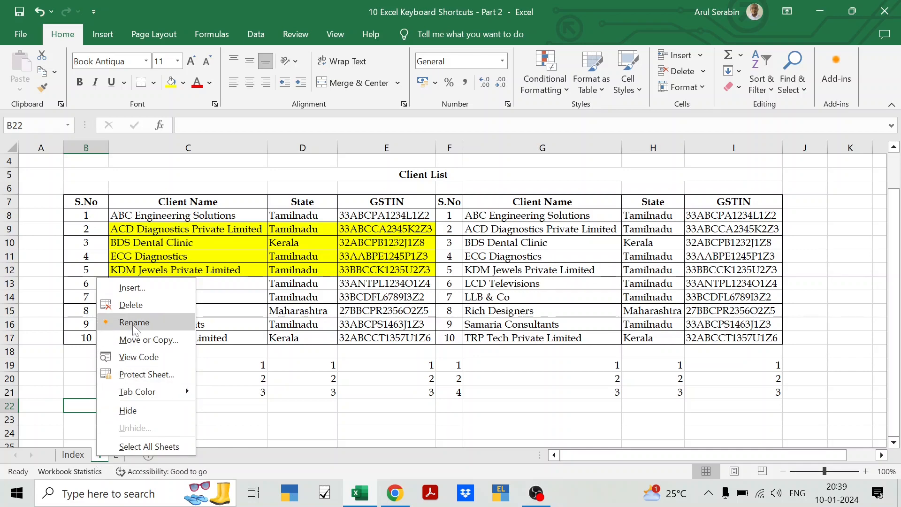
pyautogui.click(51, 410)
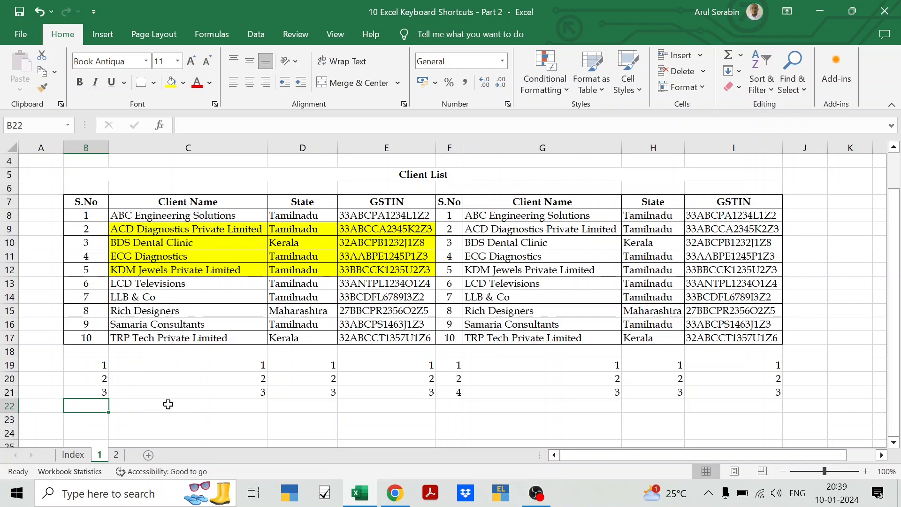
pyautogui.hotkey('alt', 'h')
pyautogui.press('o')
pyautogui.press('r')
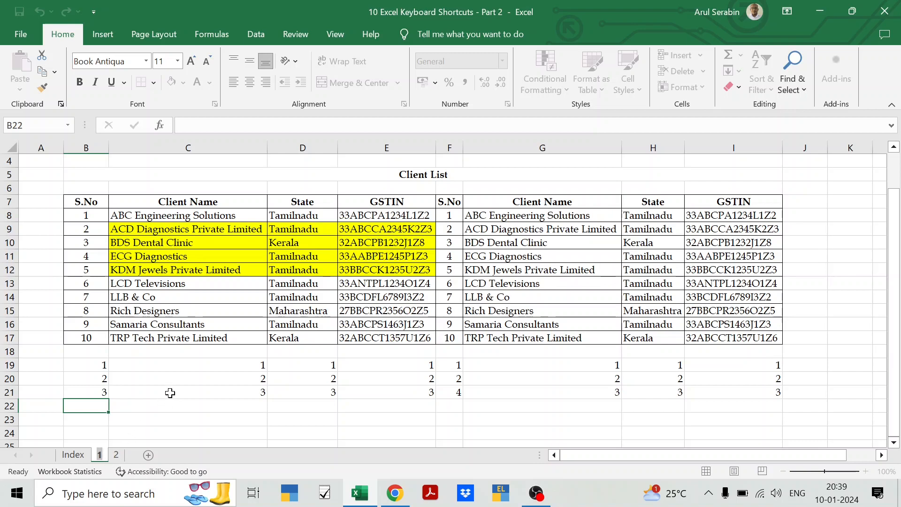
pyautogui.write('ONE')
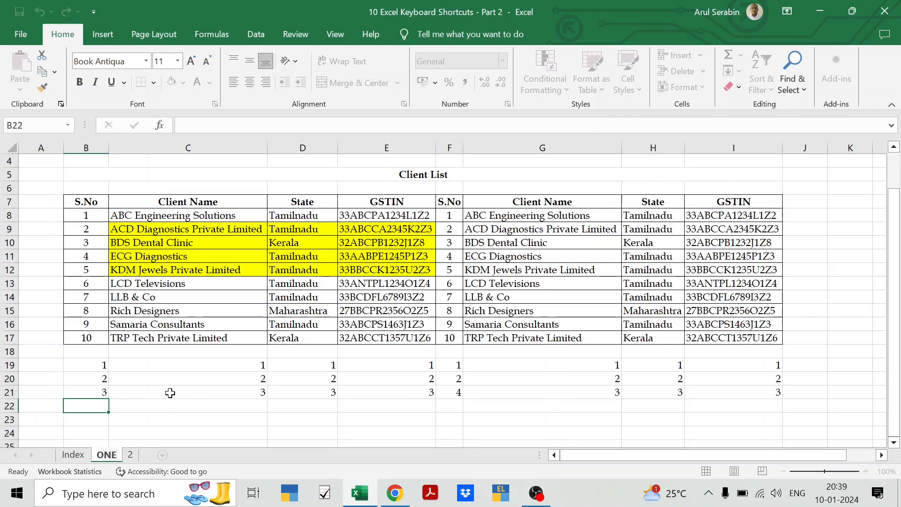
pyautogui.press('Return')
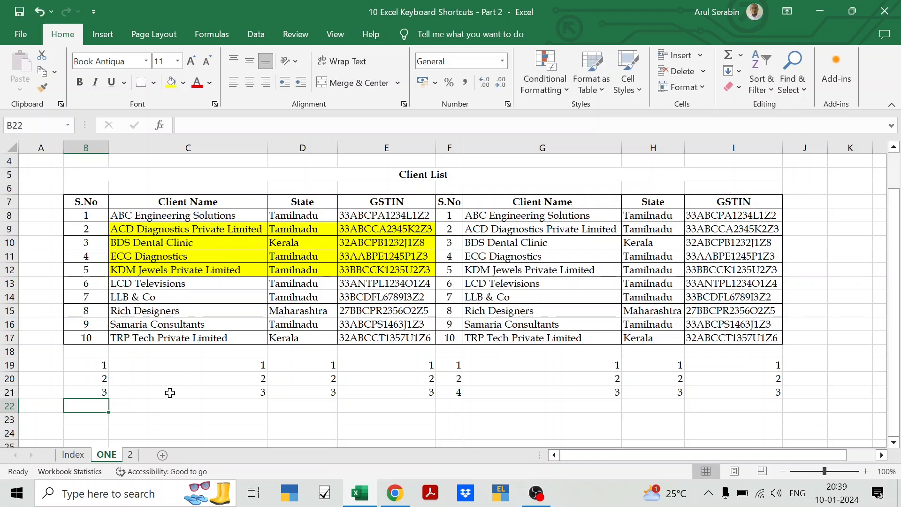
# Select the Alt H I S entry in D18 of the Index sheet and insert a new worksheet before Index
pyautogui.click(68, 459)
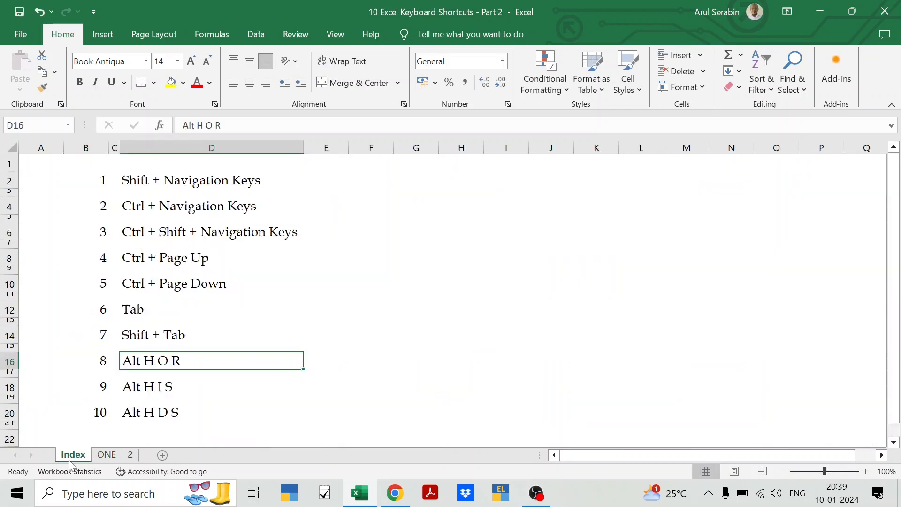
pyautogui.click(165, 389)
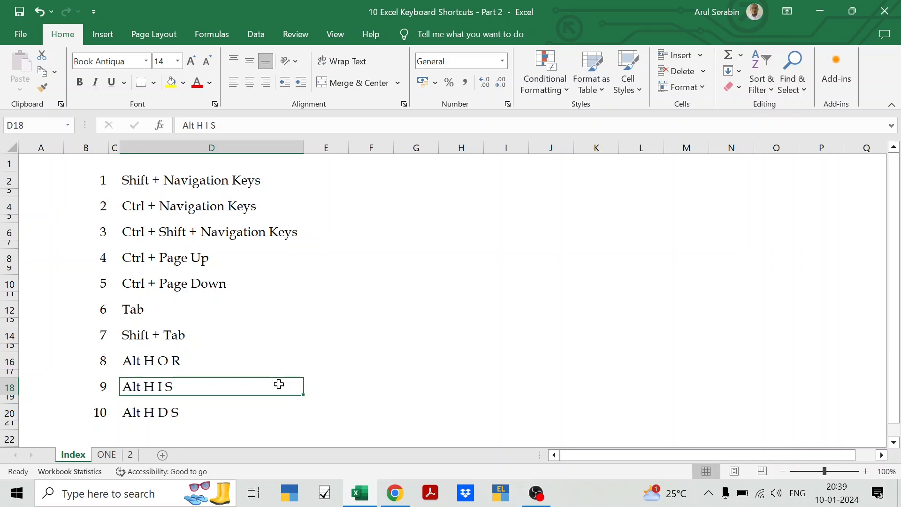
pyautogui.hotkey('alt', 'h')
pyautogui.press('i')
pyautogui.press('s')
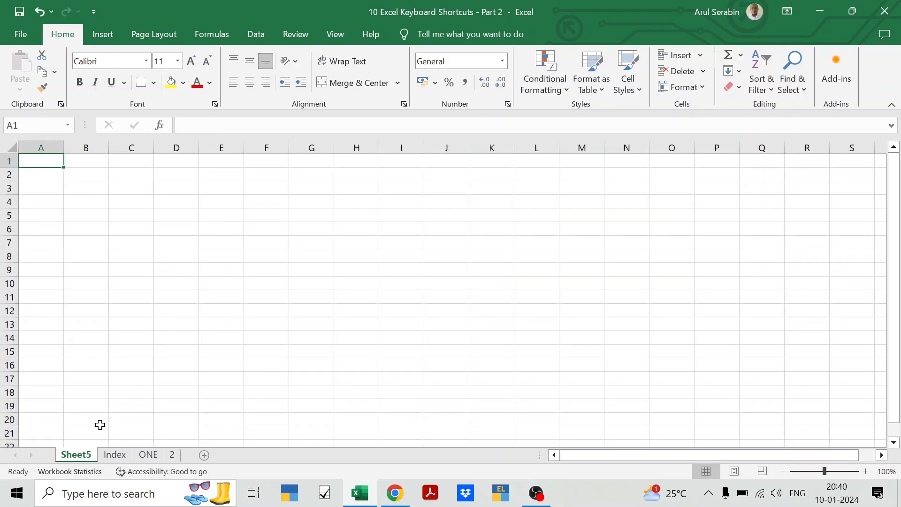
# Select the Alt H D S entry in D20 of the Index sheet, and delete the blank worksheet Sheet5
pyautogui.click(125, 459)
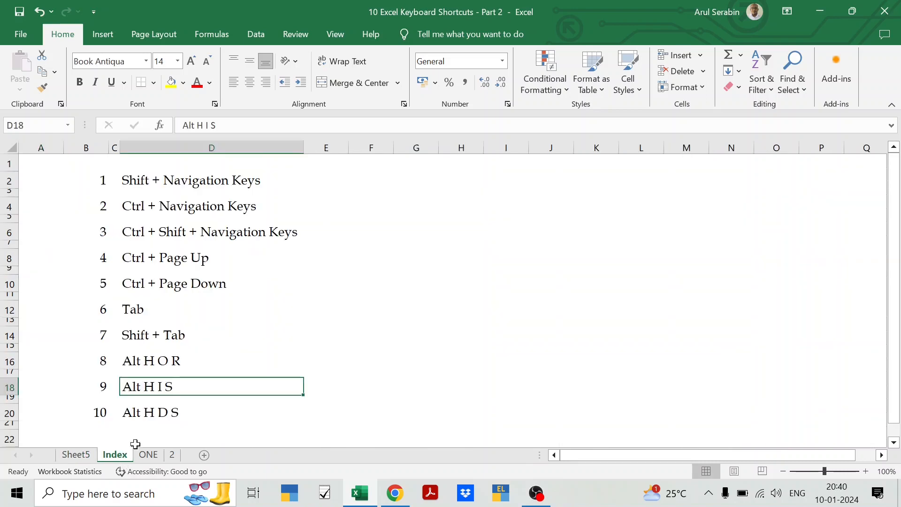
pyautogui.click(150, 415)
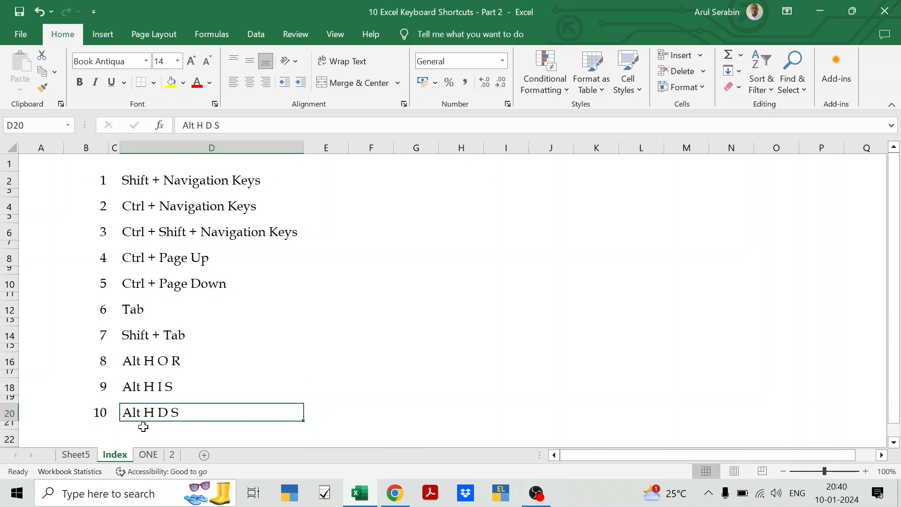
pyautogui.click(78, 455)
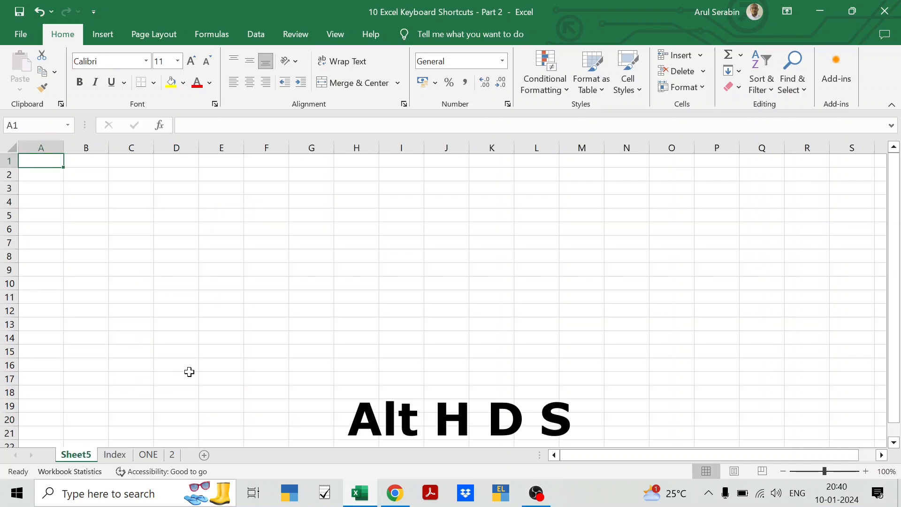
pyautogui.hotkey('alt', 'h')
pyautogui.press('d')
pyautogui.press('s')
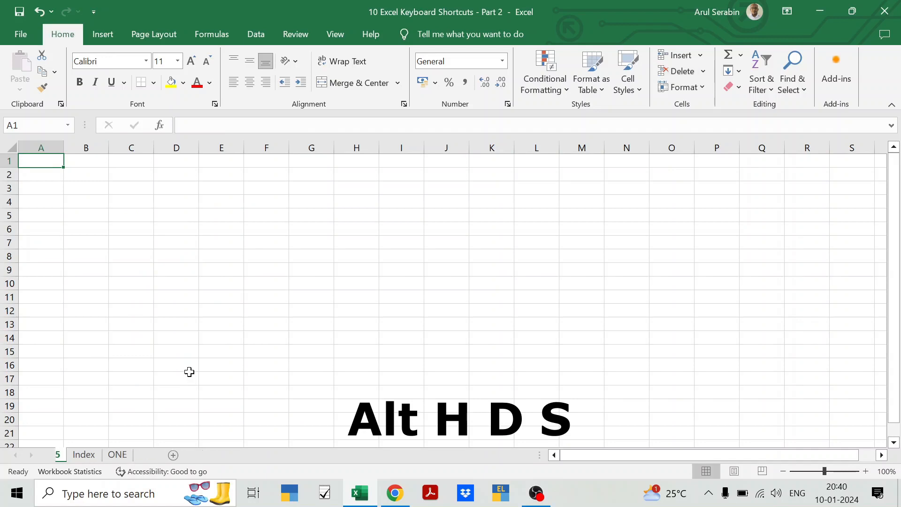